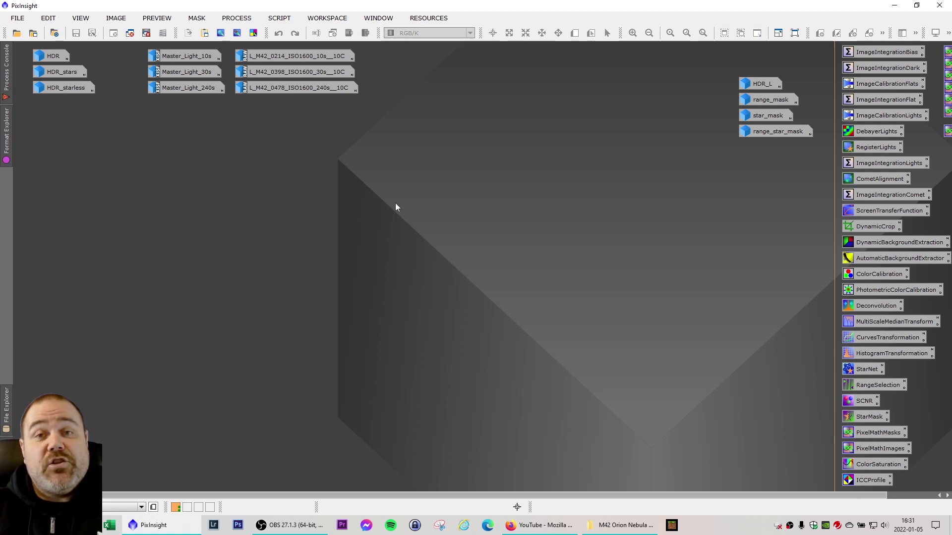
- Open the 10s, 30s and 240s raw M42 exposures side by side, then collapse them back to icons
double_click(294, 57)
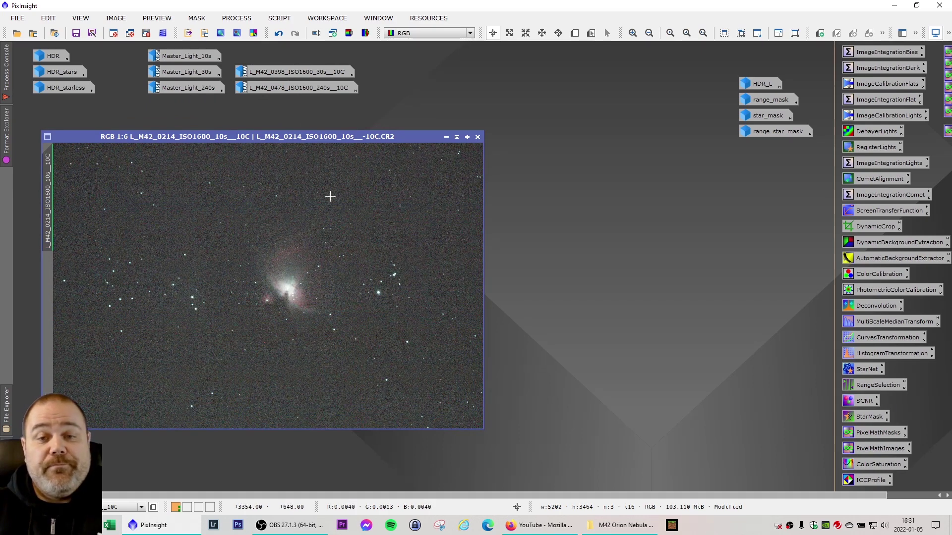
double_click(288, 73)
drag(424, 123, 663, 135)
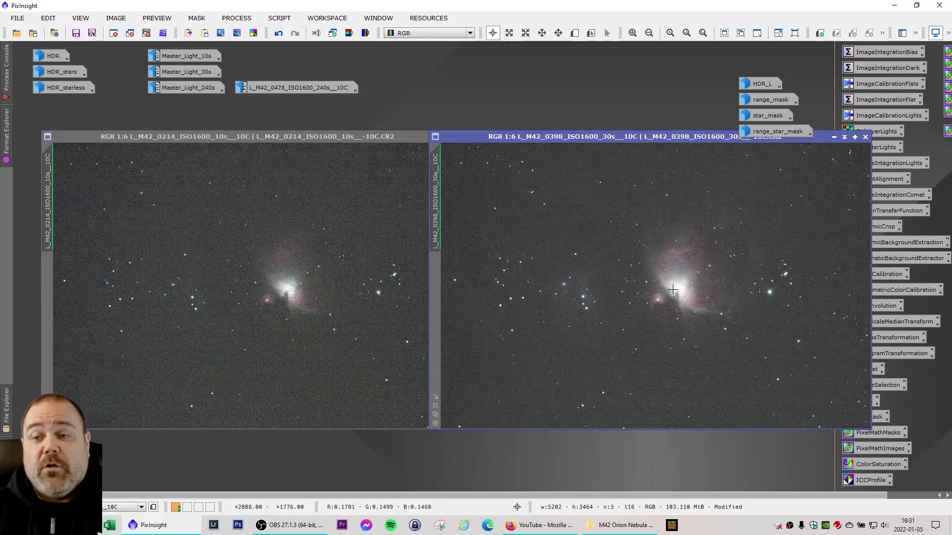
click(297, 87)
double_click(297, 87)
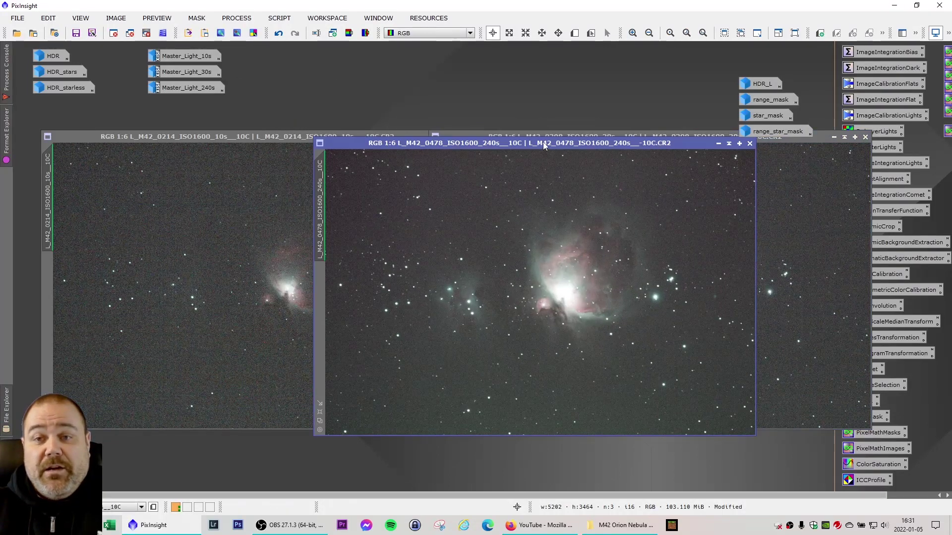
drag(525, 146, 355, 119)
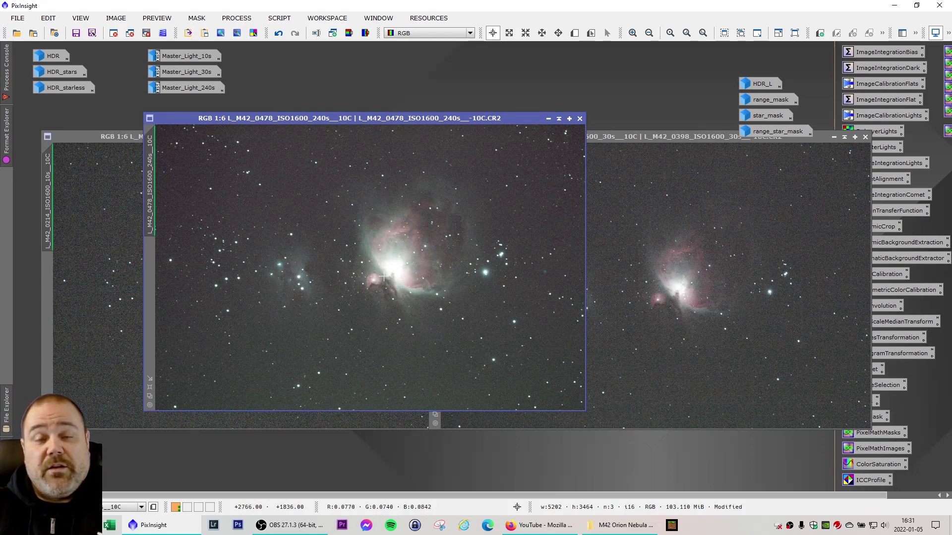
key(ctrl+shift+i)
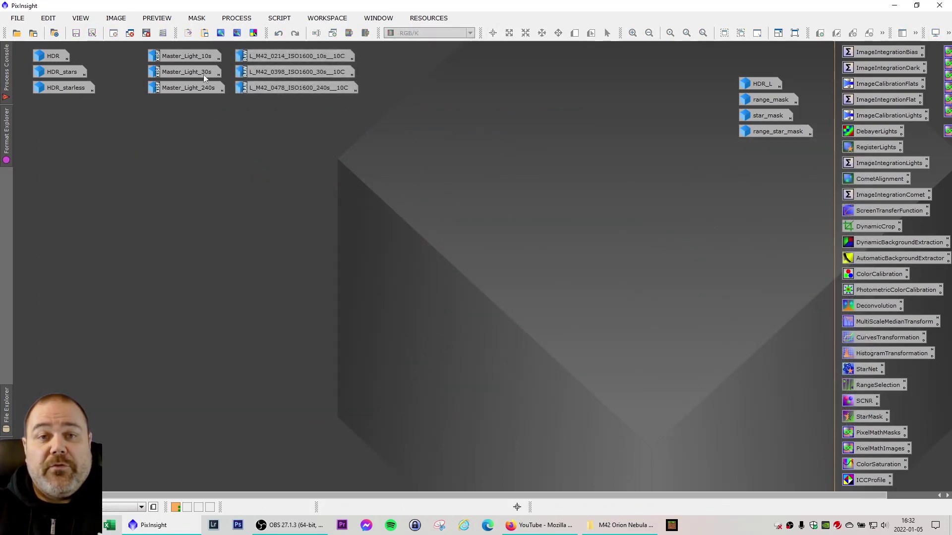
- Open the Master_Light_10s, 30s and 240s stacked images and arrange them side by side for comparison
double_click(181, 58)
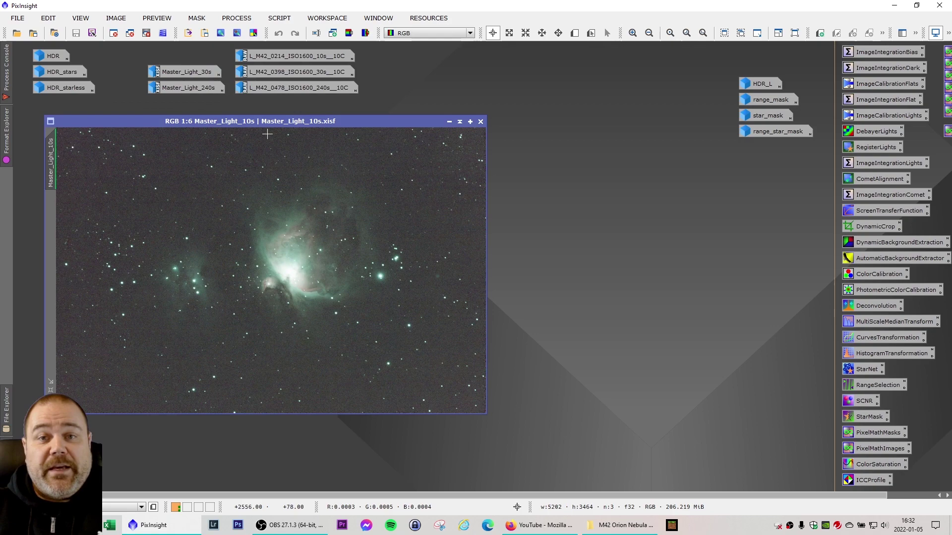
drag(251, 123, 227, 137)
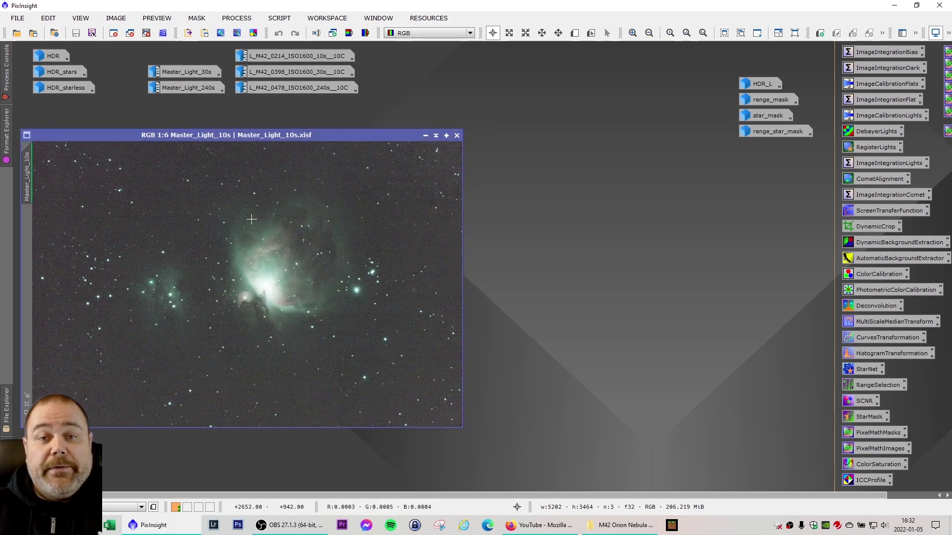
double_click(193, 71)
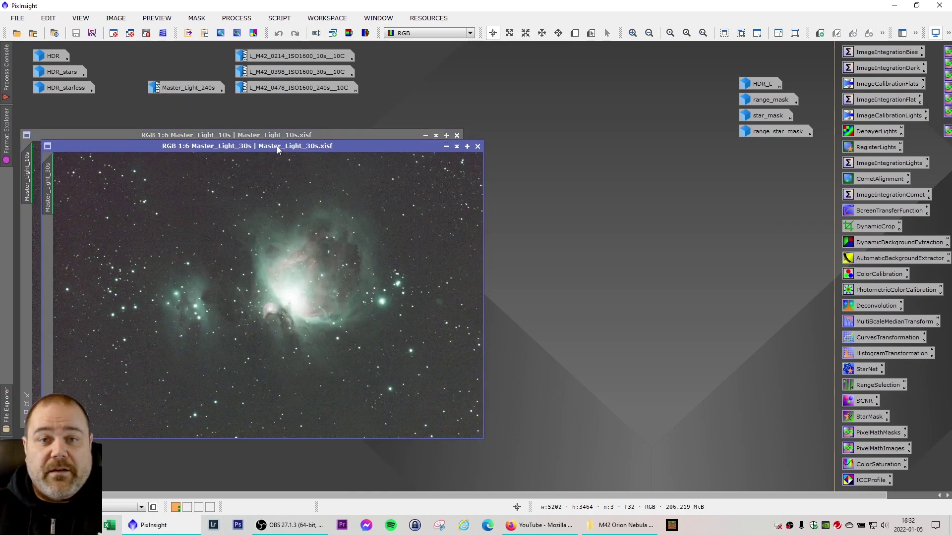
drag(264, 150, 687, 137)
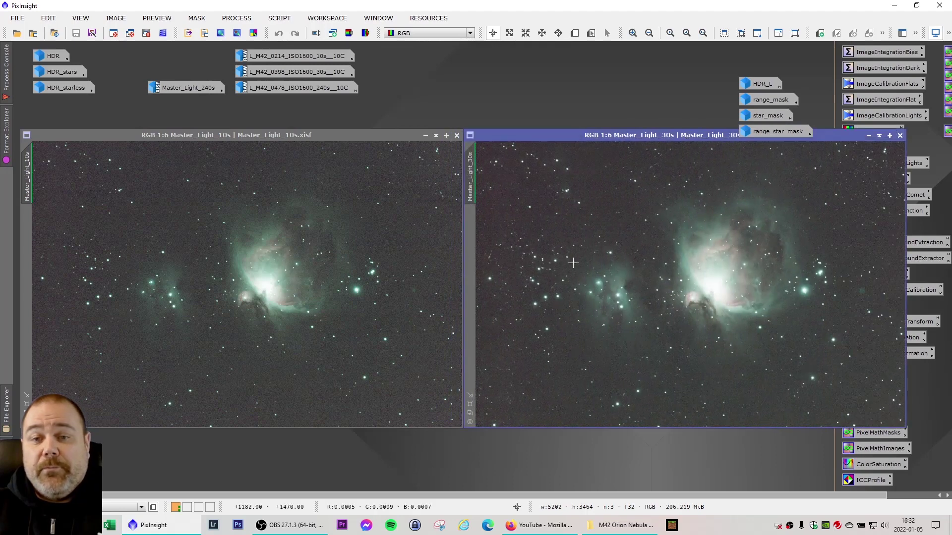
double_click(194, 88)
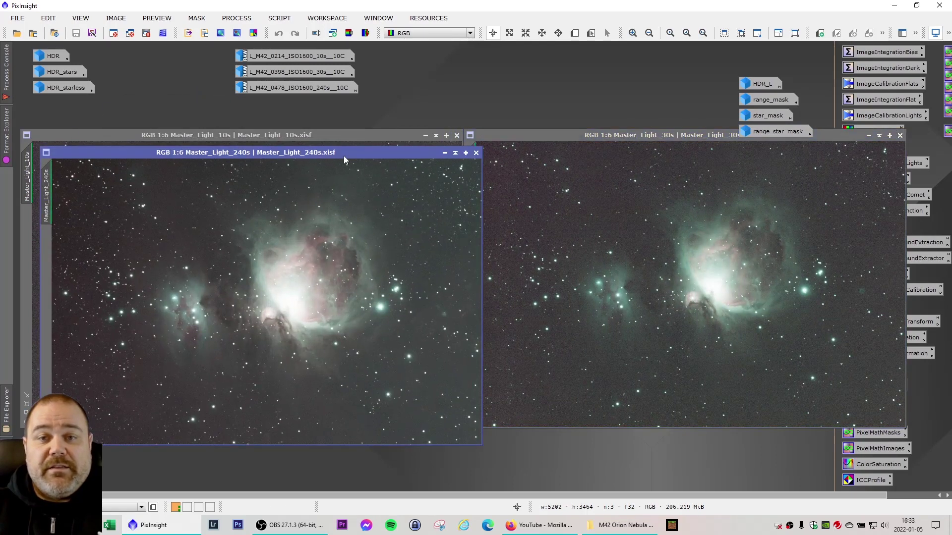
drag(323, 153, 414, 117)
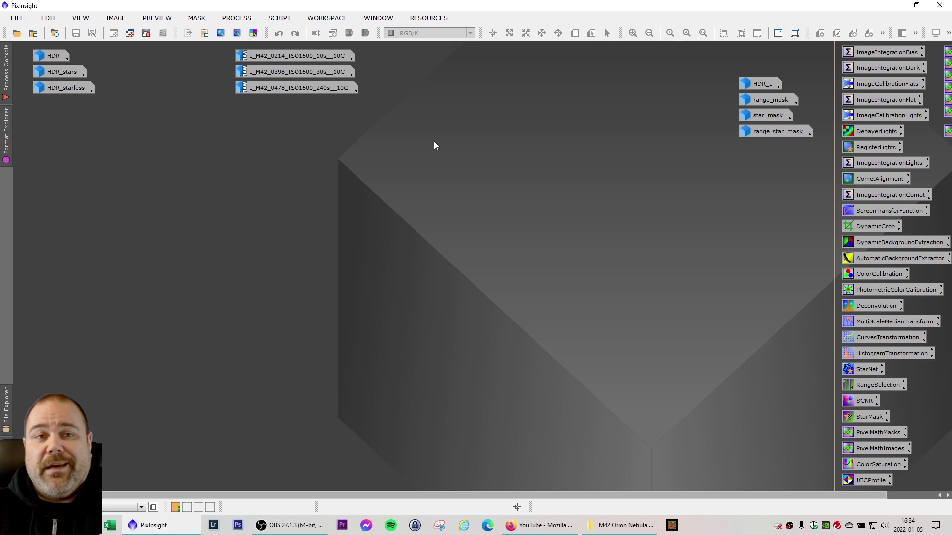
- Open HDRComposition with the three master lights as inputs, cancelling the extra file browse
click(236, 18)
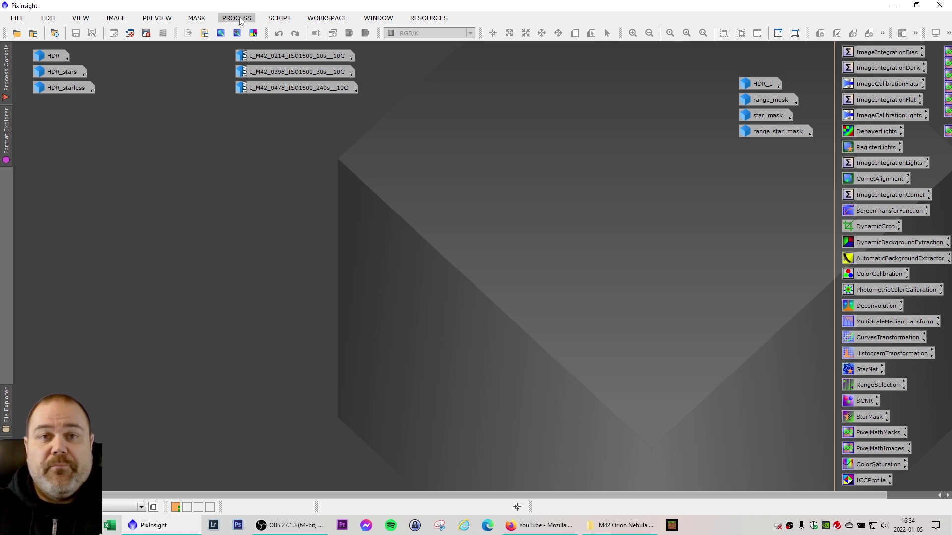
mouse_move(349, 20)
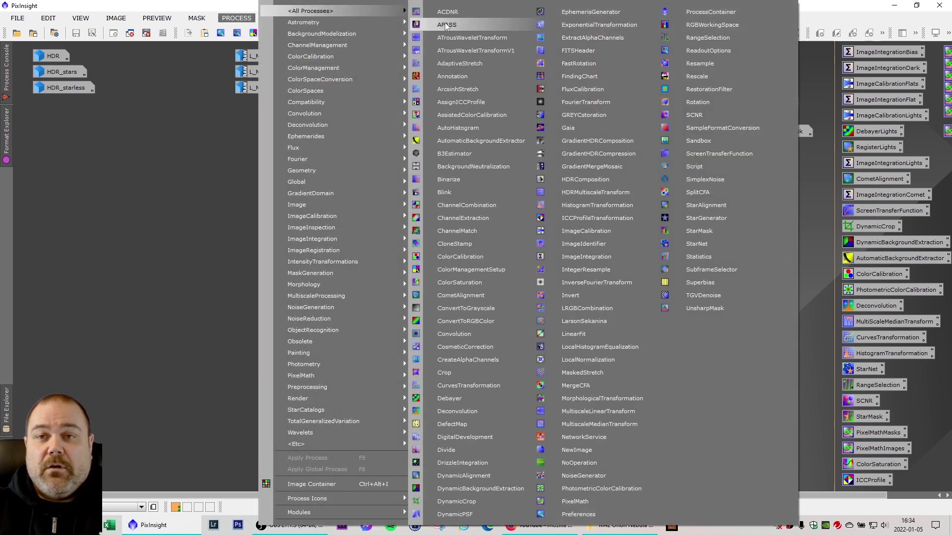
click(587, 181)
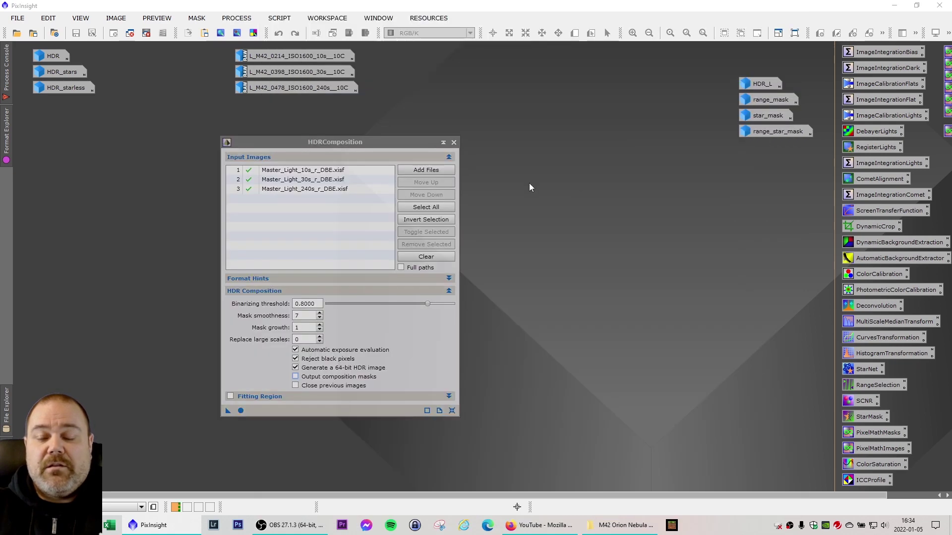
drag(357, 151, 410, 137)
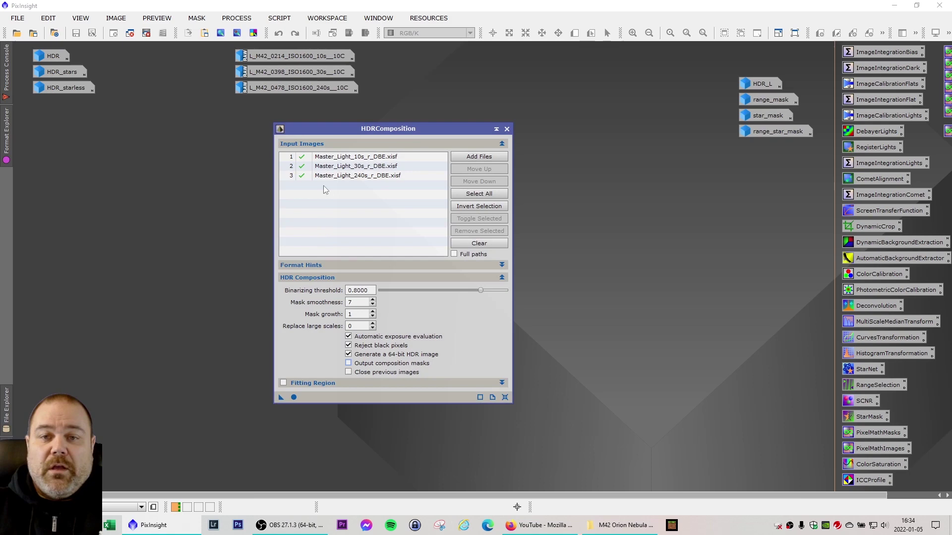
click(464, 159)
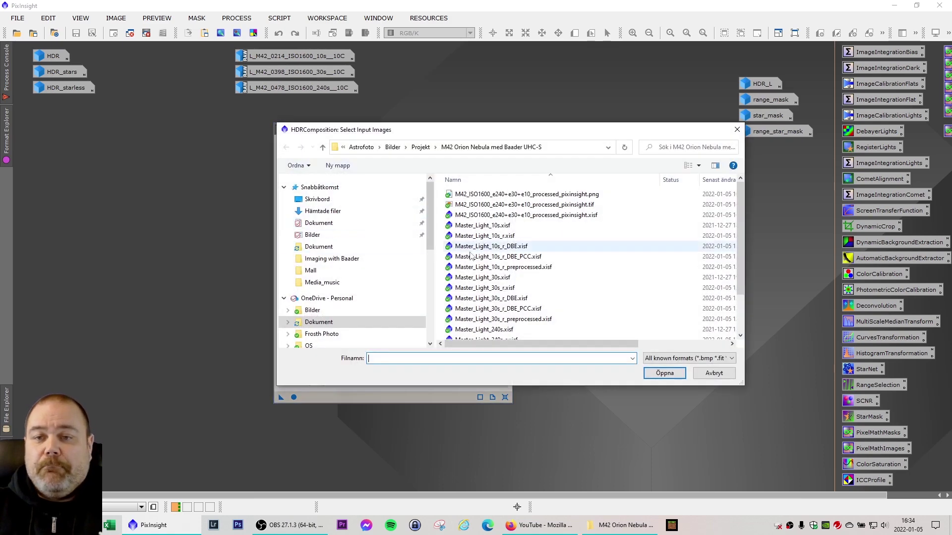
drag(504, 134, 479, 124)
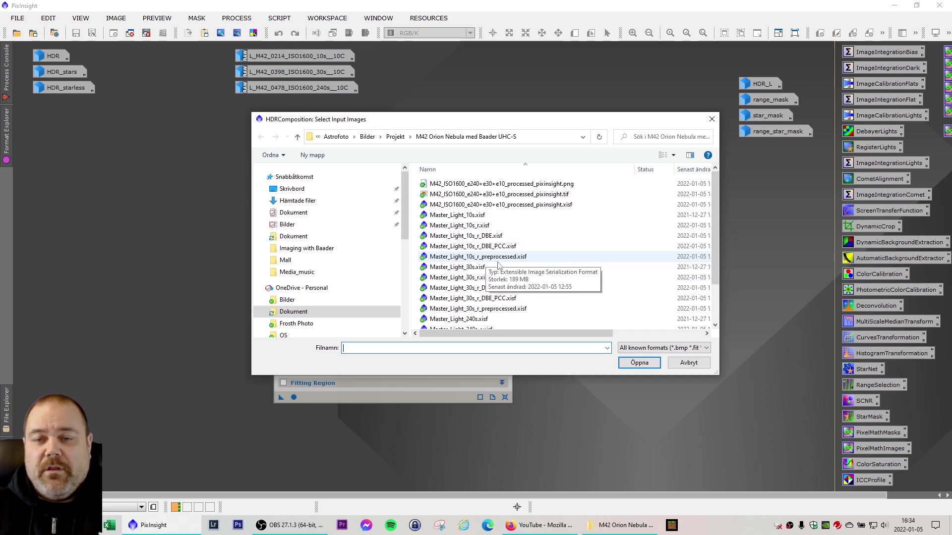
click(689, 362)
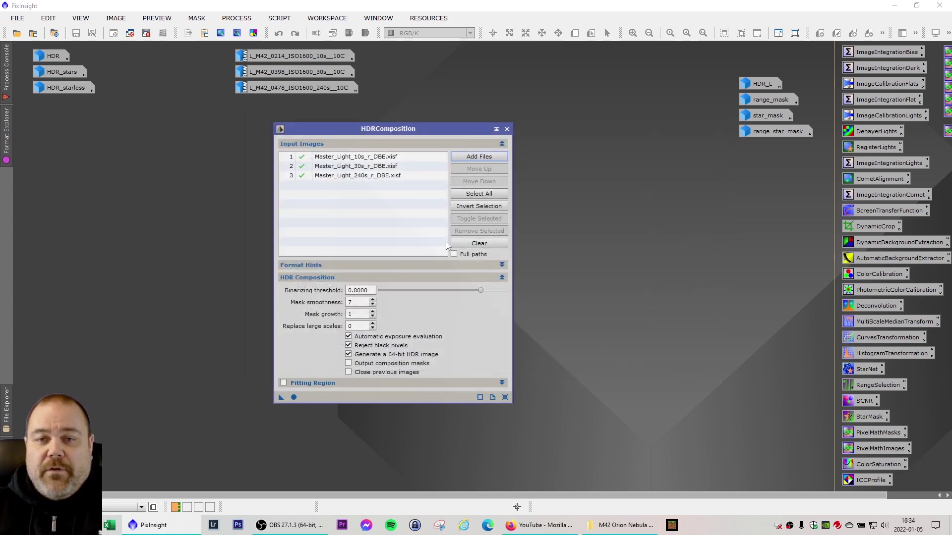
drag(387, 130, 371, 129)
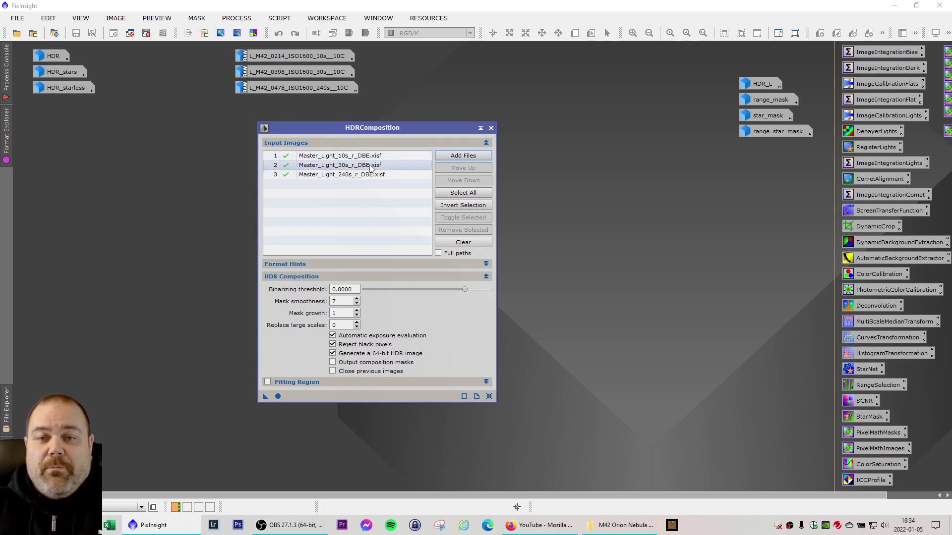
drag(379, 130, 407, 133)
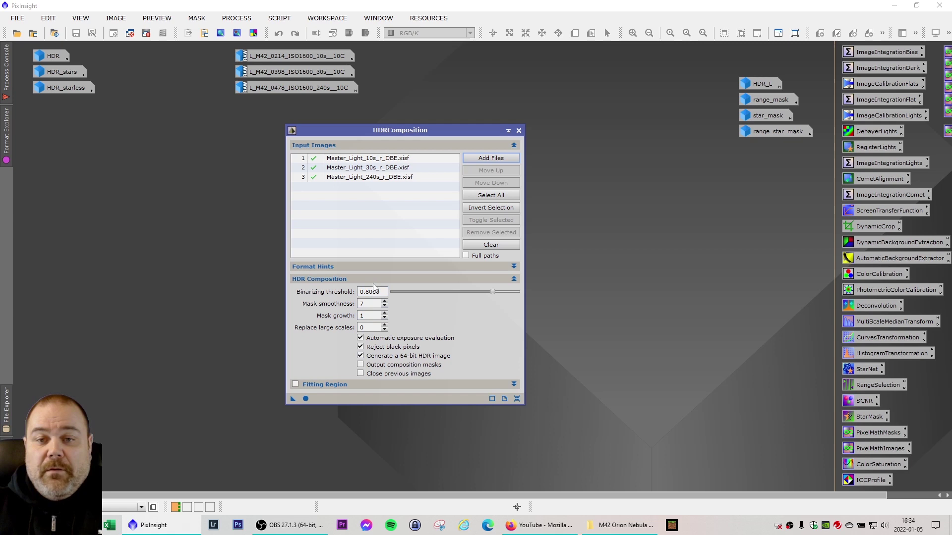
- Set Mask growth to 2 and leave 'Output composition masks' unchecked
key(Tab)
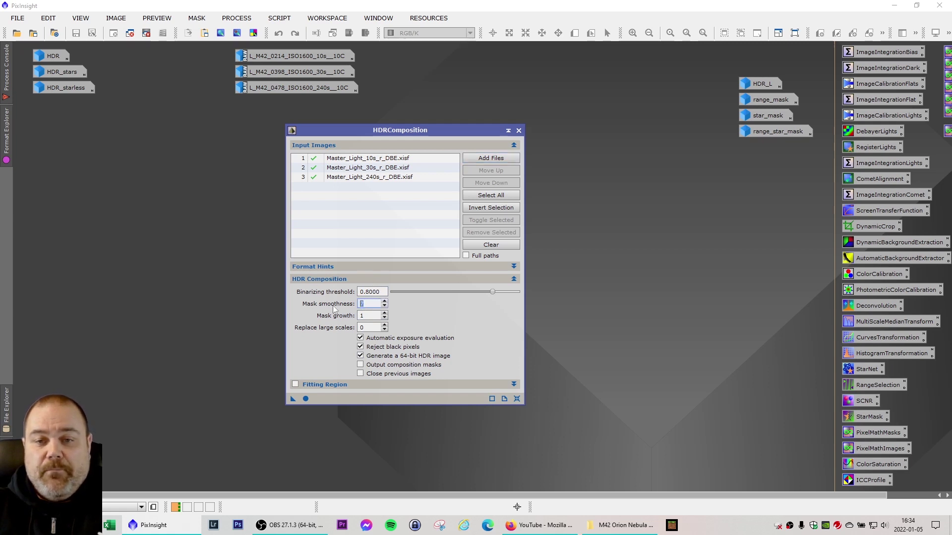
mouse_move(336, 305)
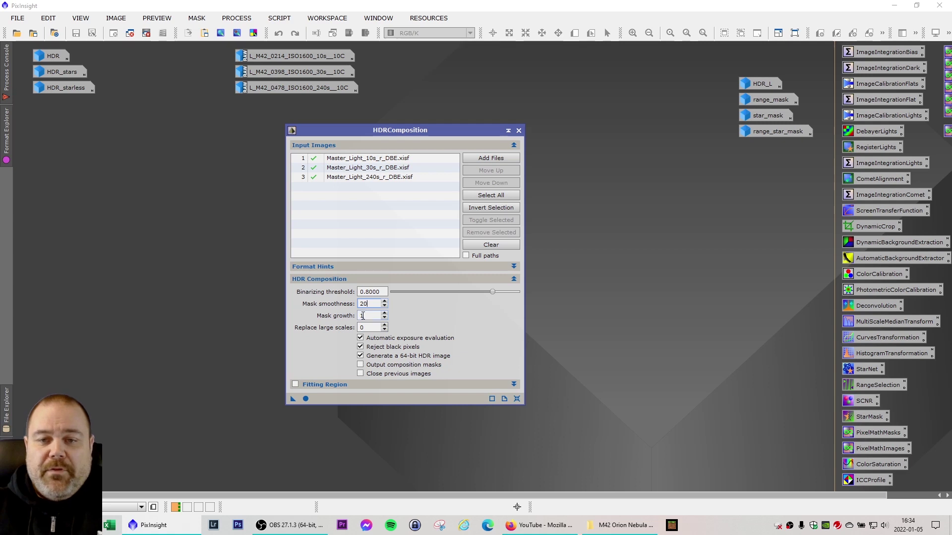
double_click(362, 316)
text(2)
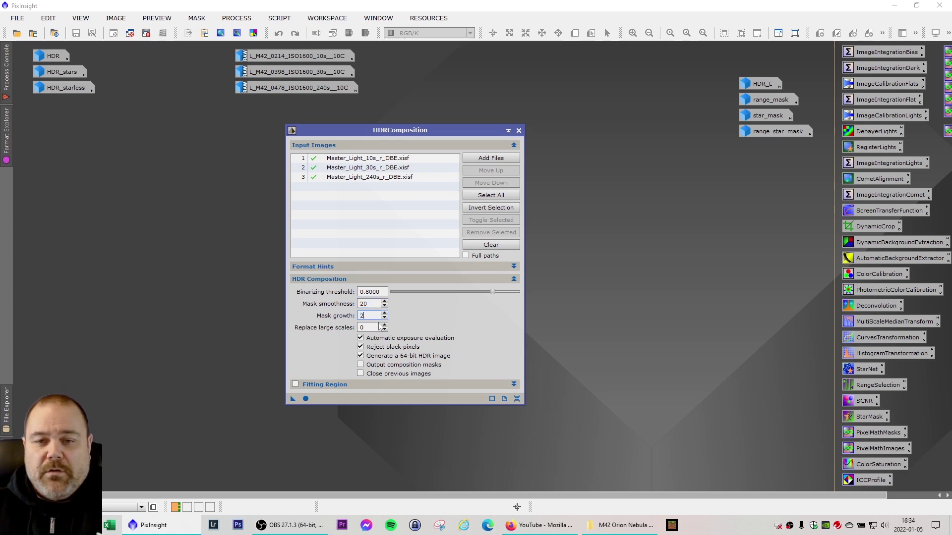
click(381, 327)
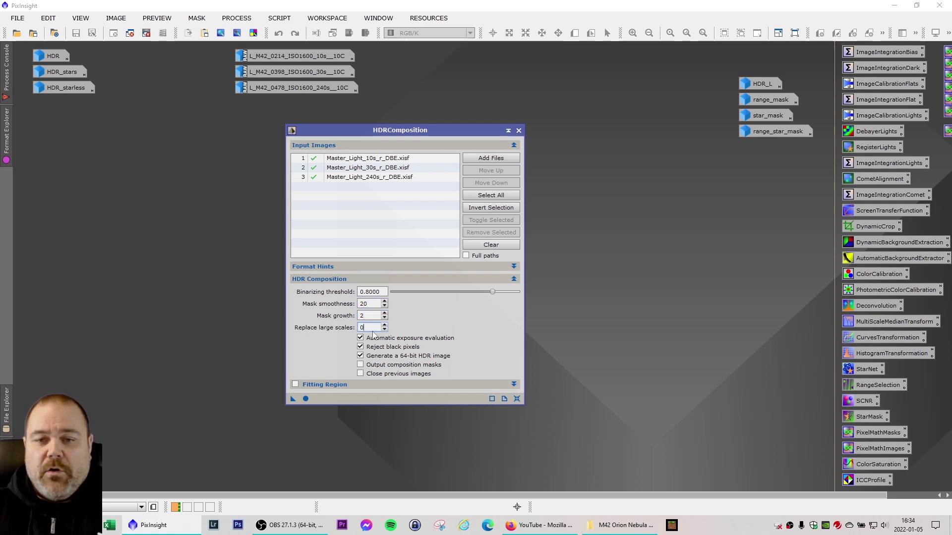
click(361, 366)
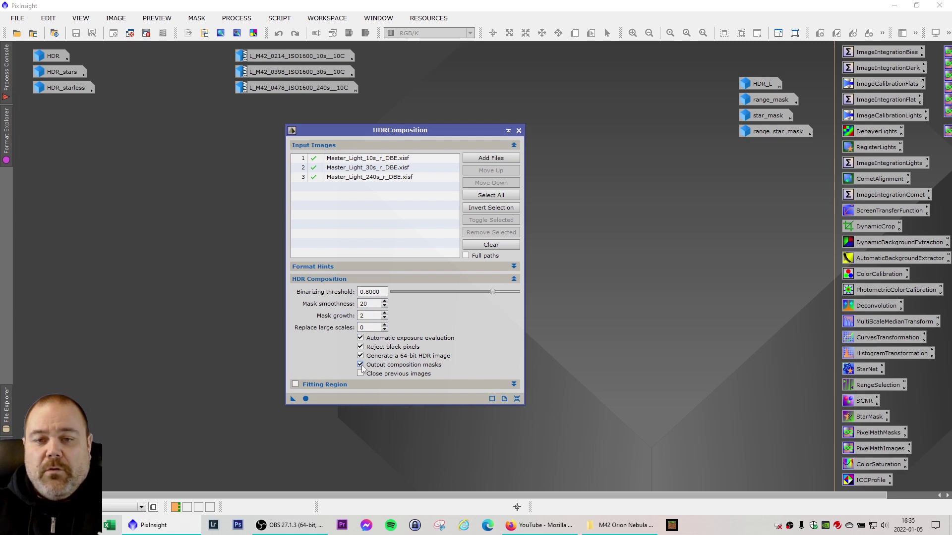
click(360, 365)
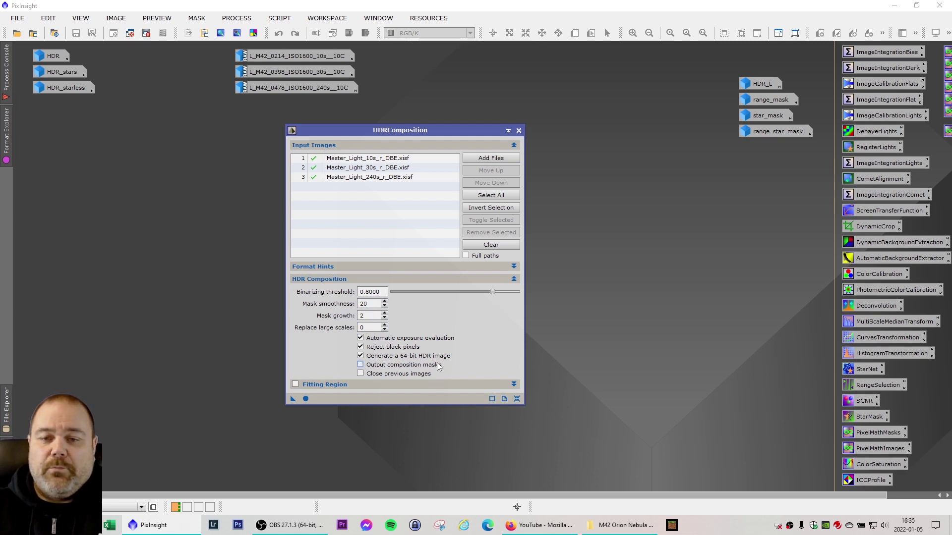
drag(398, 133, 429, 125)
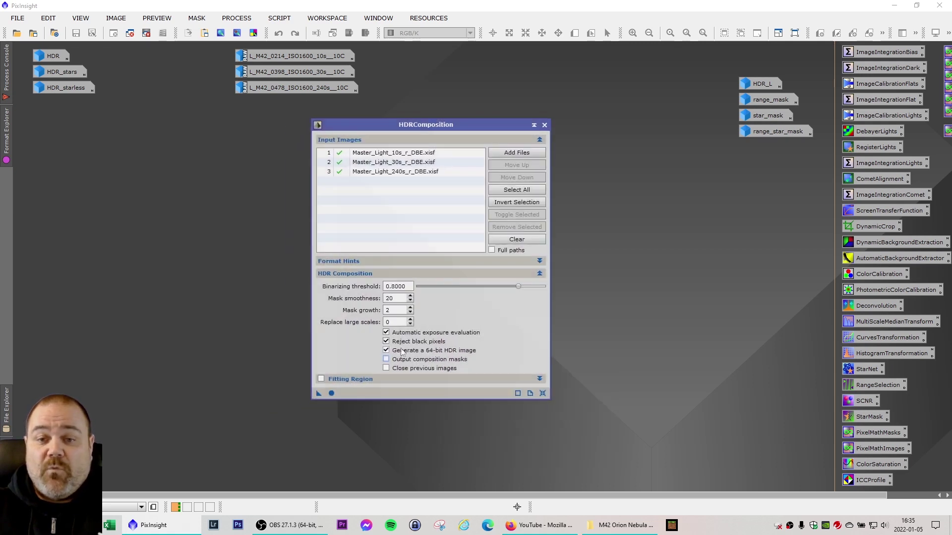
- Apply HDRComposition globally to merge the 10s, 30s and 240s exposures into HDR1
click(332, 393)
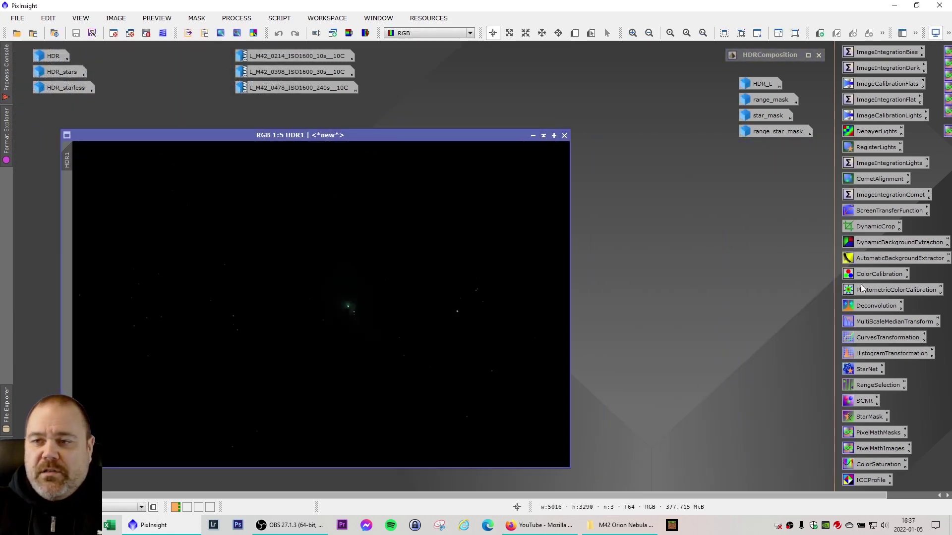
- Auto-stretch the HDR1 display with ScreenTransferFunction to reveal the Orion Nebula
double_click(887, 214)
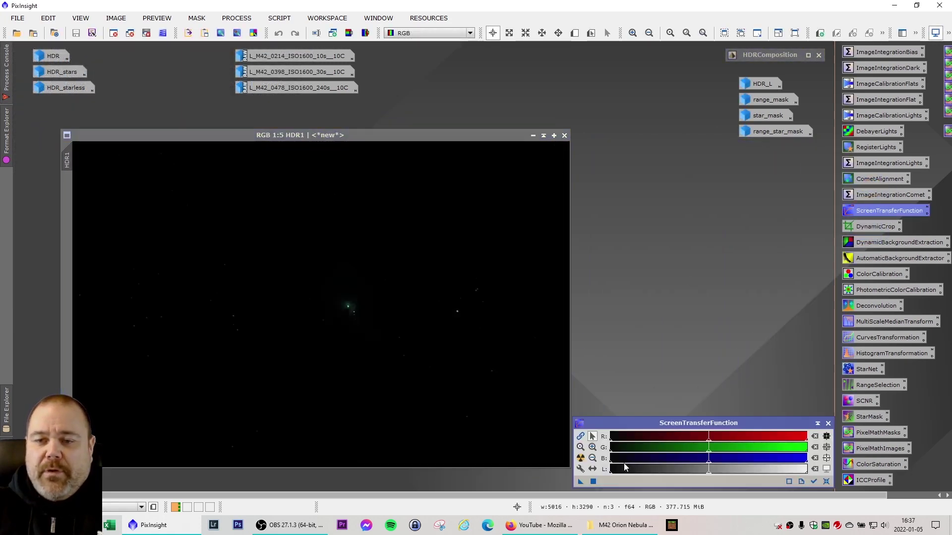
click(397, 189)
key(ctrl+a)
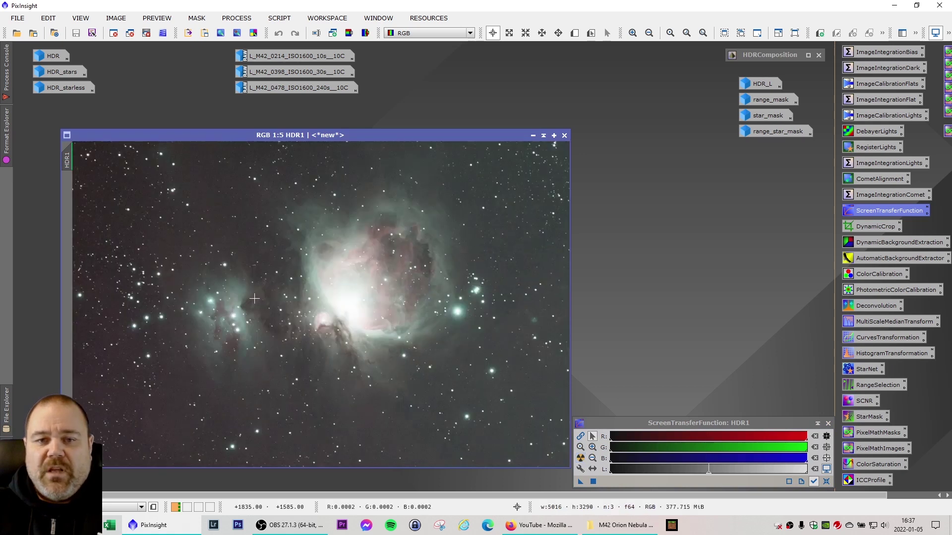
drag(317, 136, 280, 126)
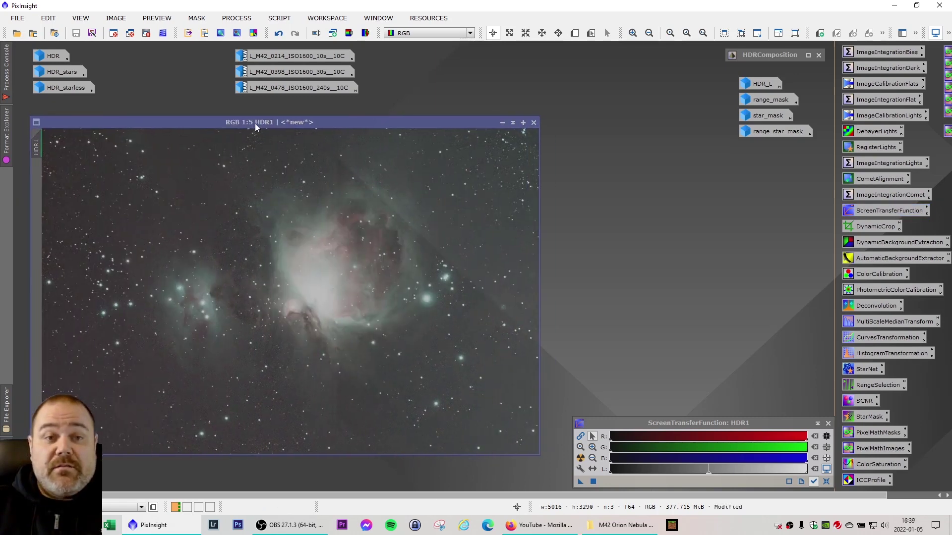
click(255, 124)
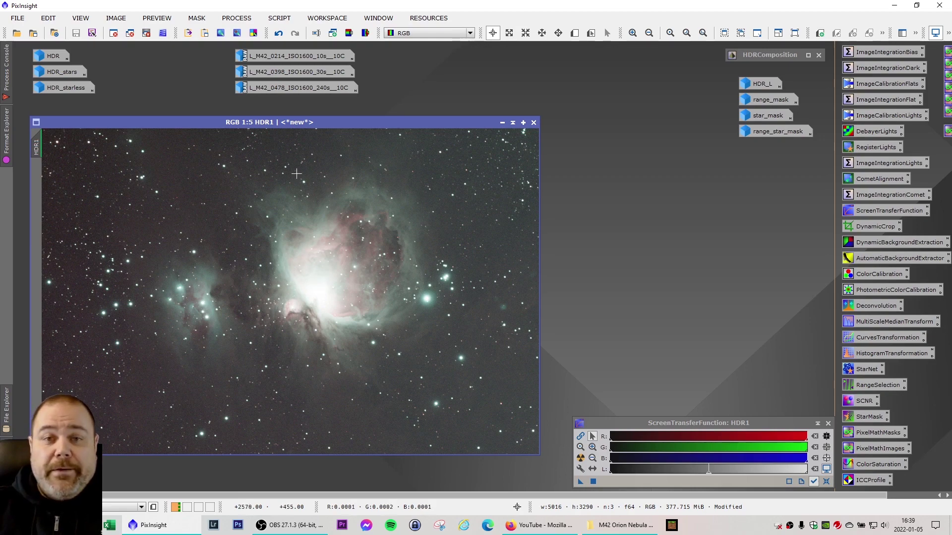
drag(280, 125, 277, 128)
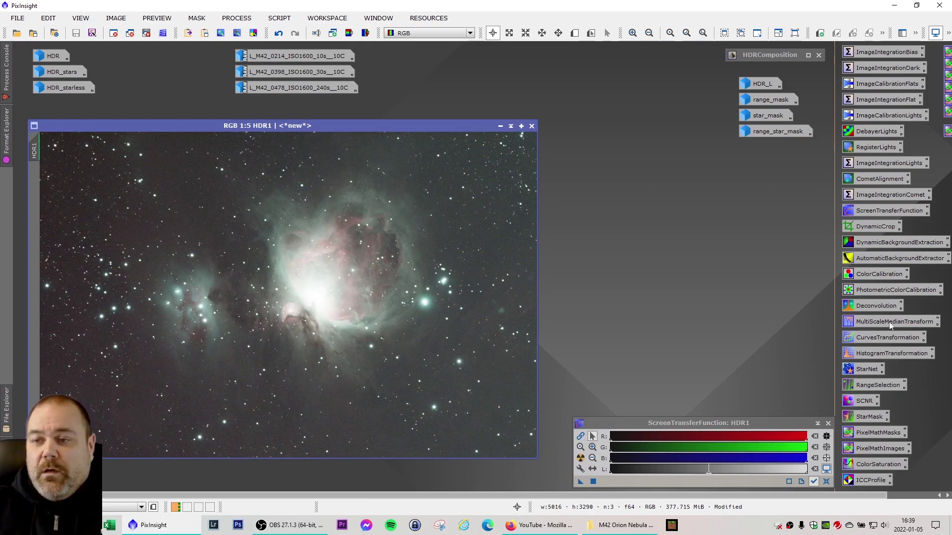
- Apply the STF auto-stretch permanently to HDR1 through HistogramTransformation, clearing the screen stretch
double_click(880, 354)
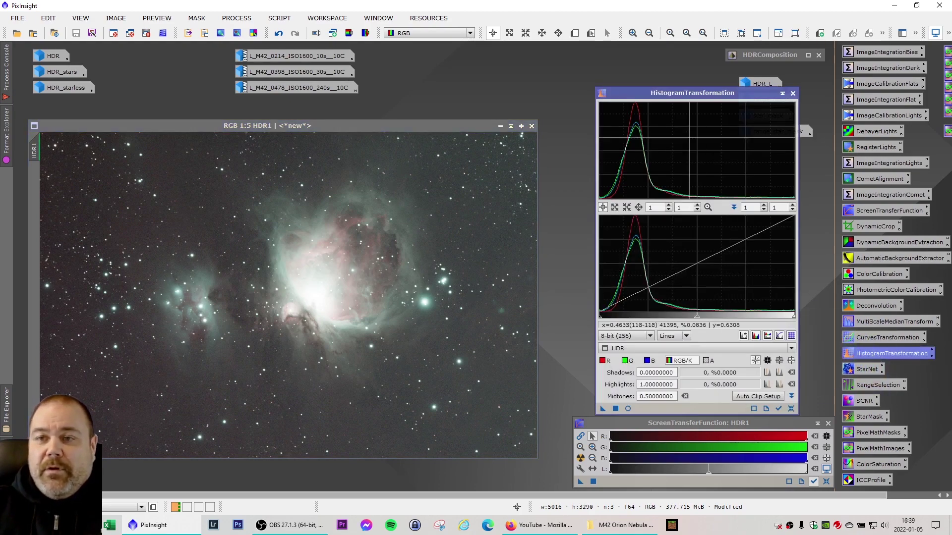
drag(688, 94, 679, 94)
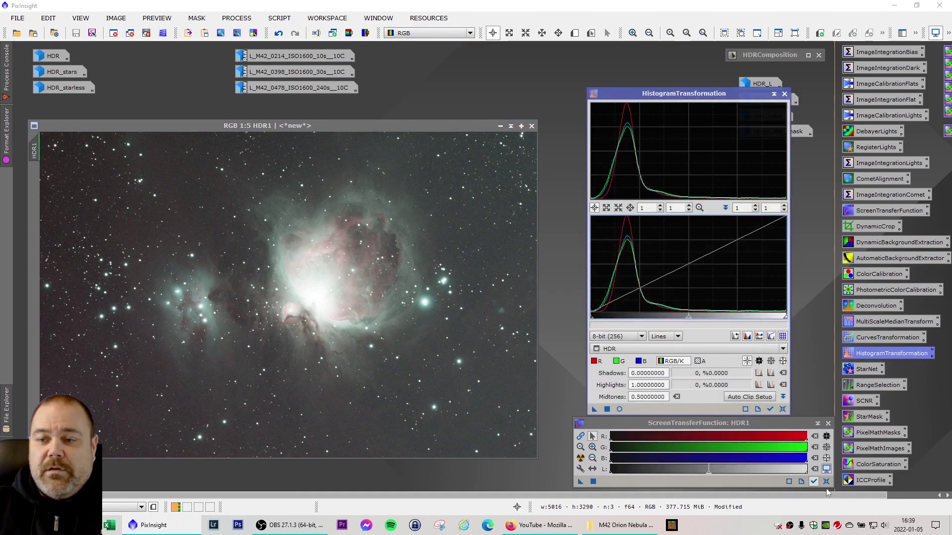
click(826, 481)
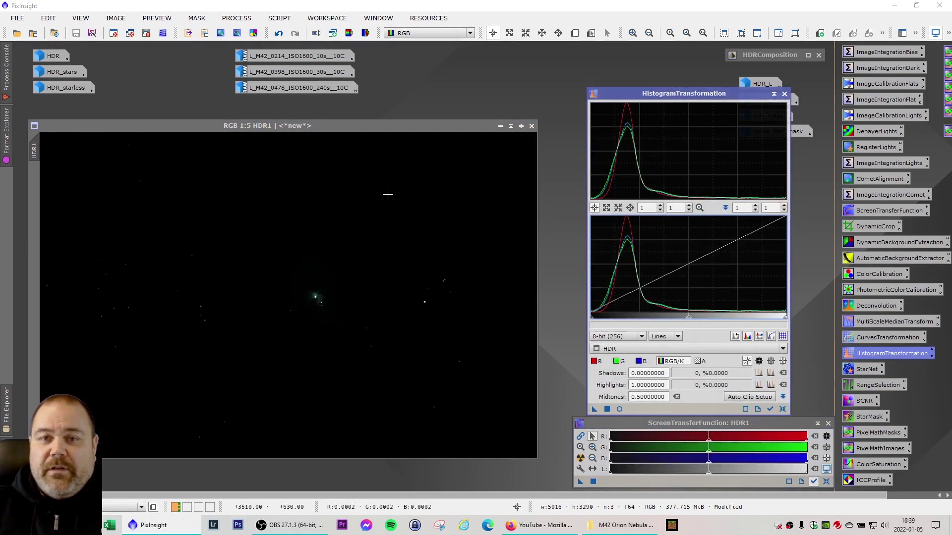
drag(282, 123, 284, 127)
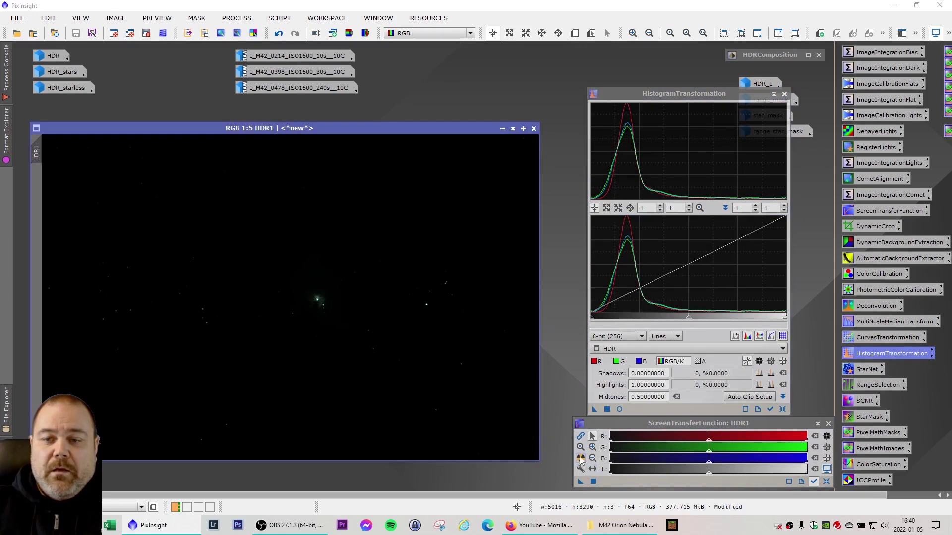
click(581, 458)
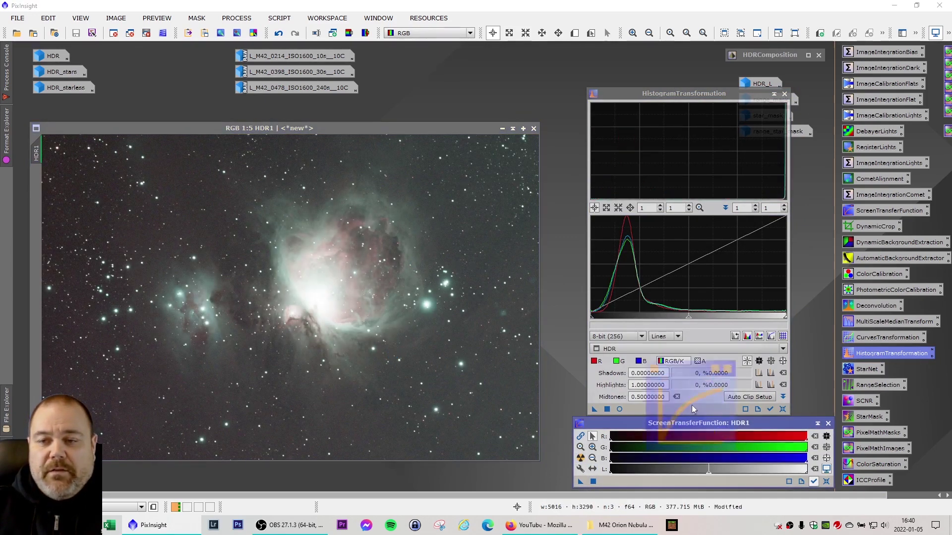
click(445, 127)
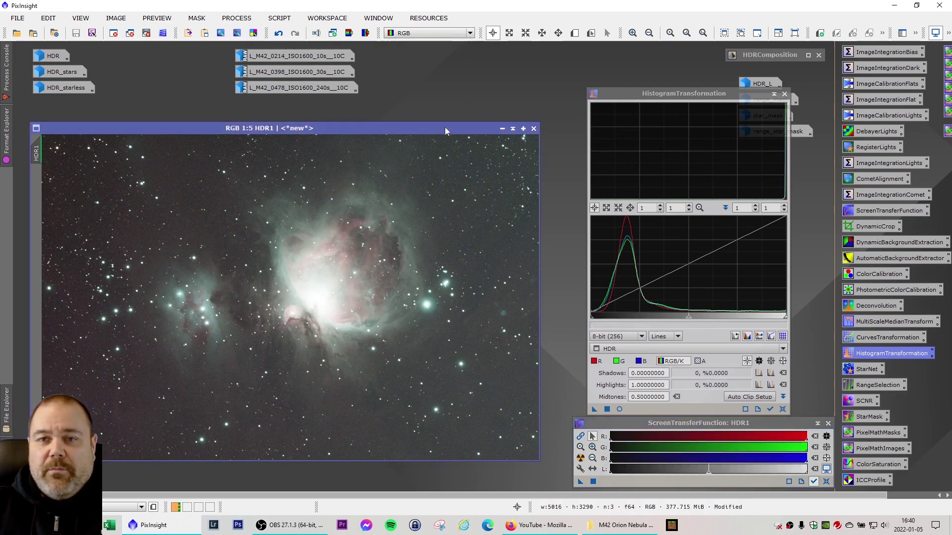
click(826, 482)
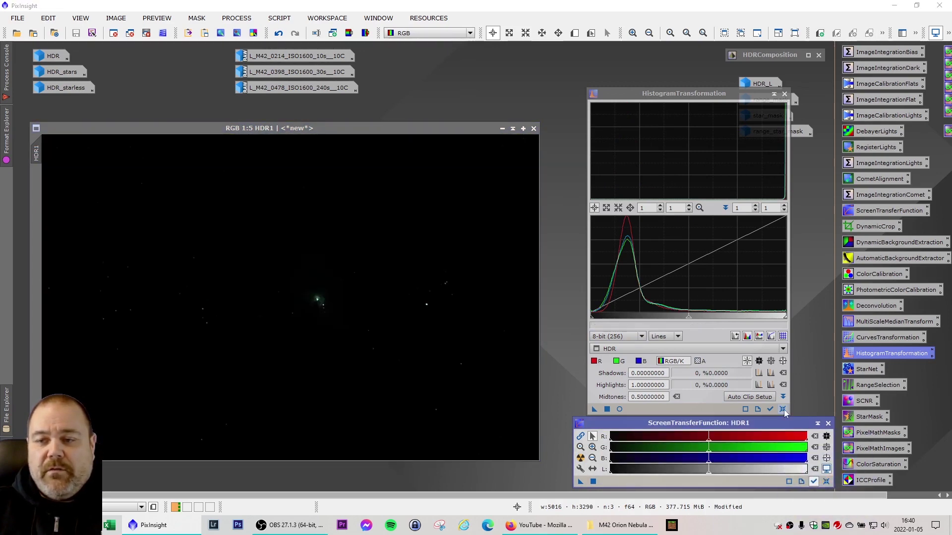
drag(592, 409, 331, 375)
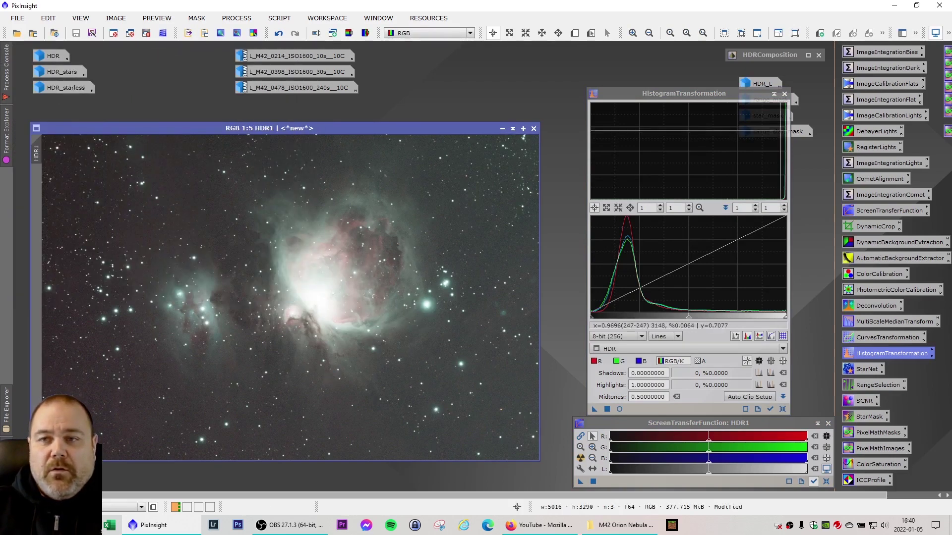
click(785, 94)
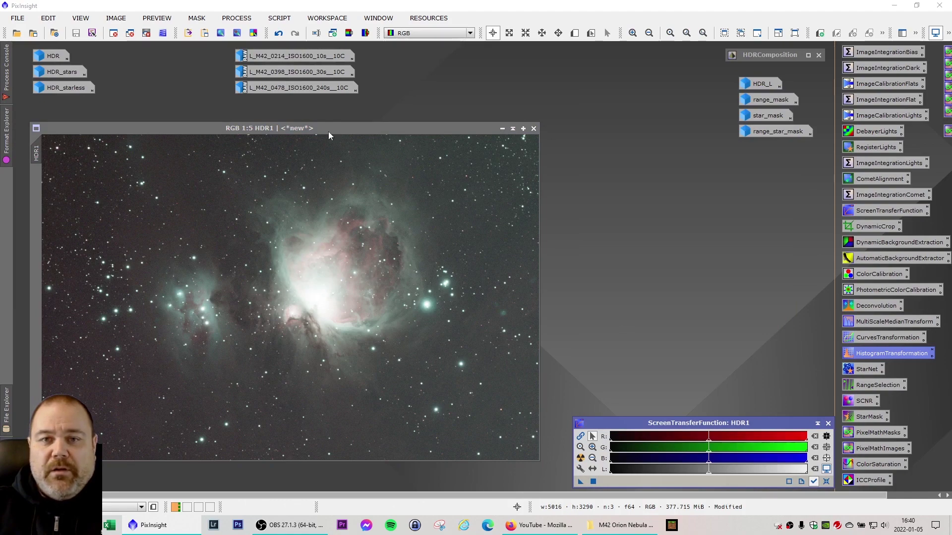
drag(328, 130, 292, 126)
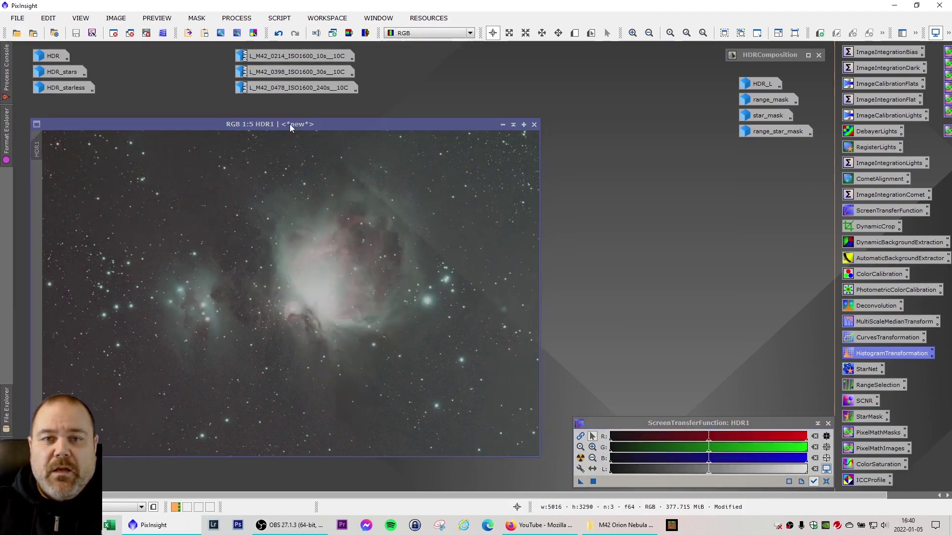
- Apply HDRMultiscaleTransform with 8 layers, 1 iteration and lightness mask to HDR1
click(236, 17)
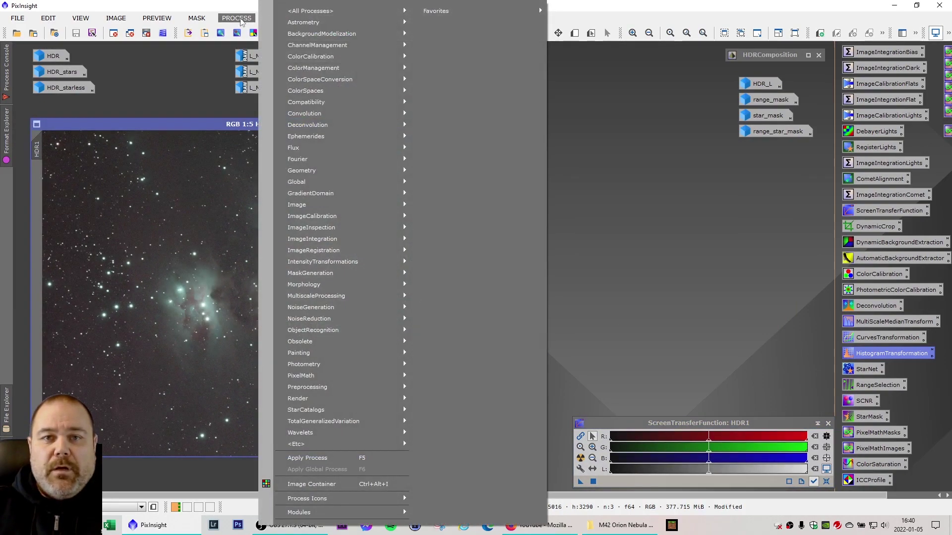
mouse_move(308, 14)
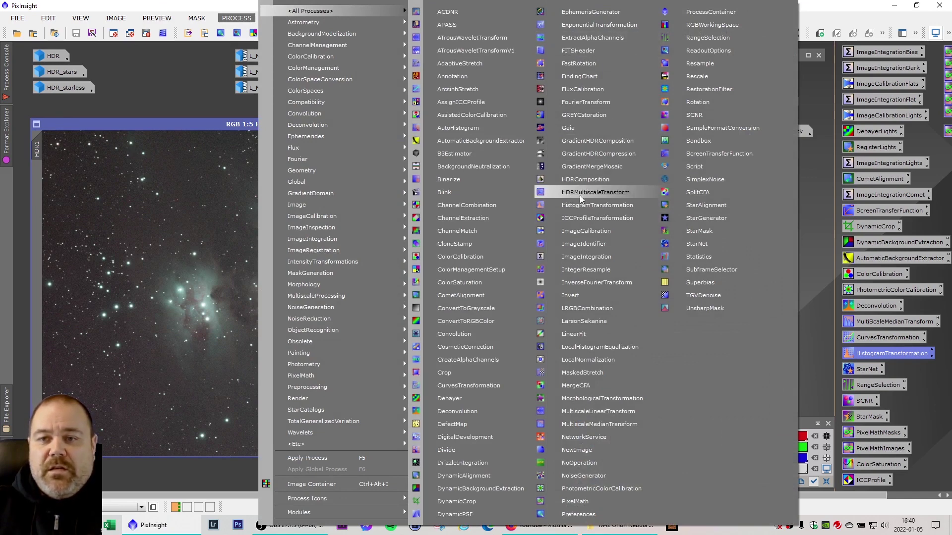
click(609, 194)
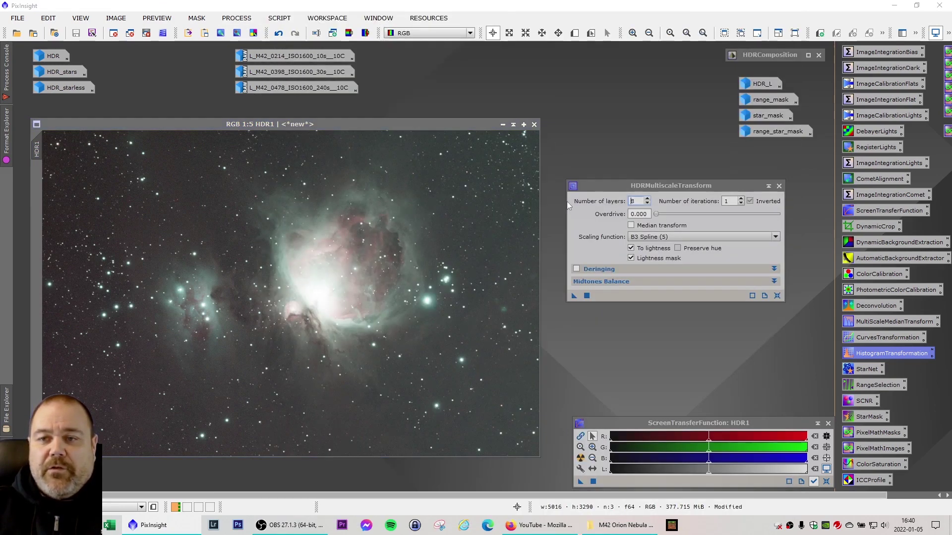
drag(668, 186, 675, 205)
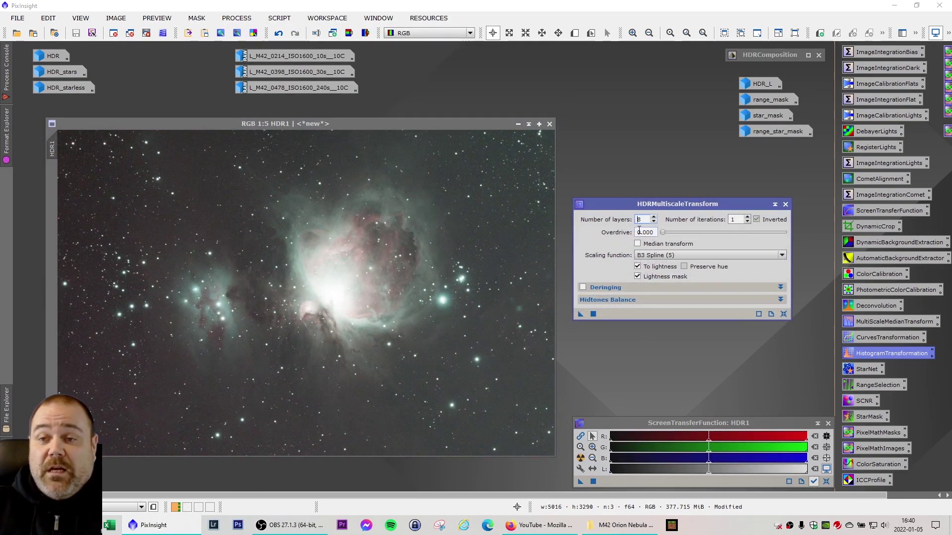
mouse_move(630, 257)
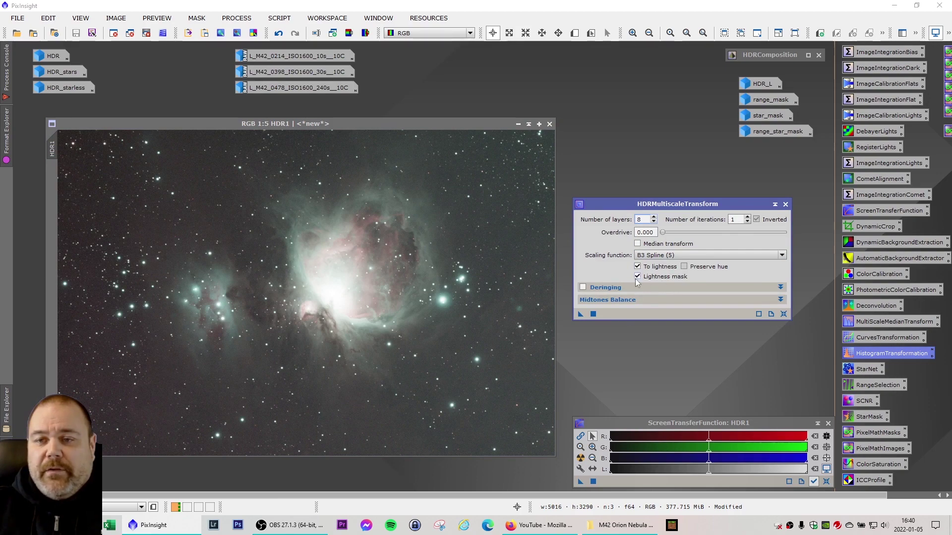
drag(663, 208, 662, 202)
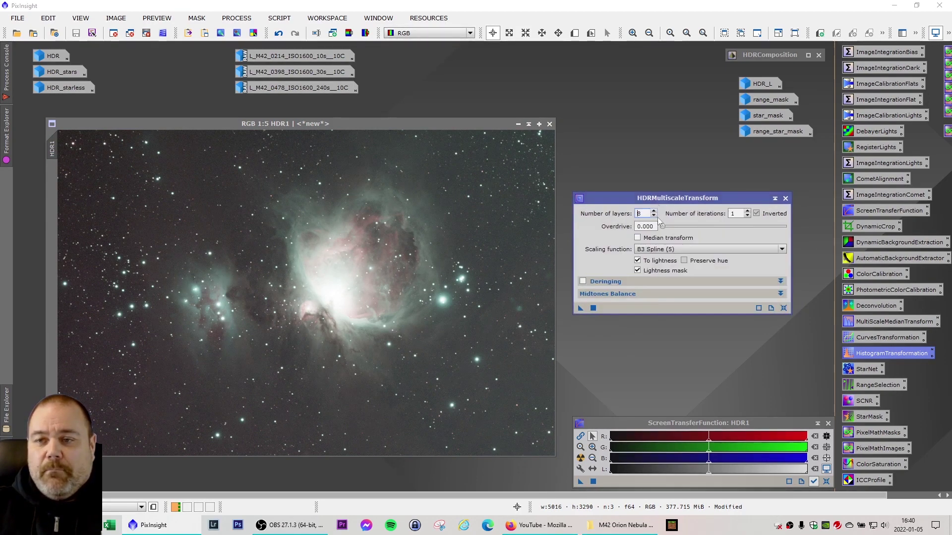
drag(582, 309, 361, 419)
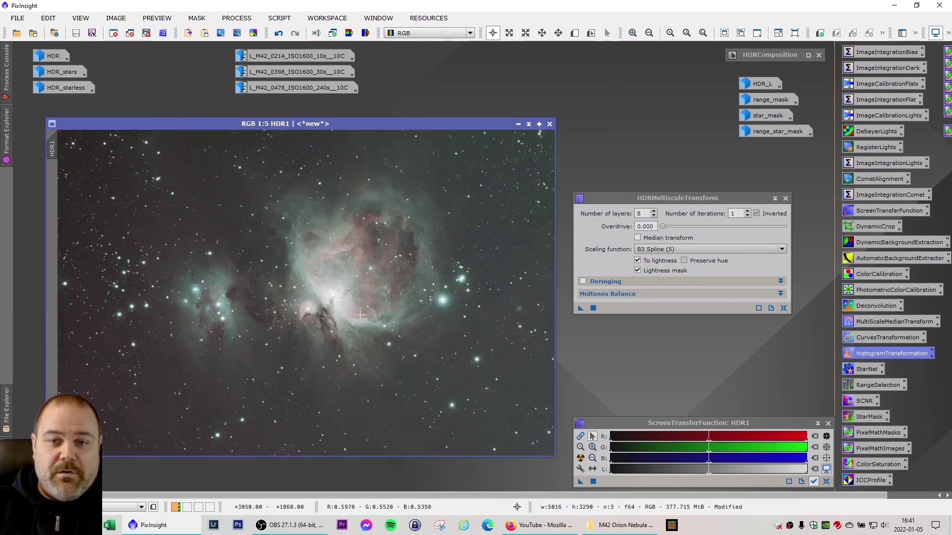
- Zoom HDR1 in to 1:1 to inspect the nebula core, then back out to 1:5
scroll(360, 315, up, 4)
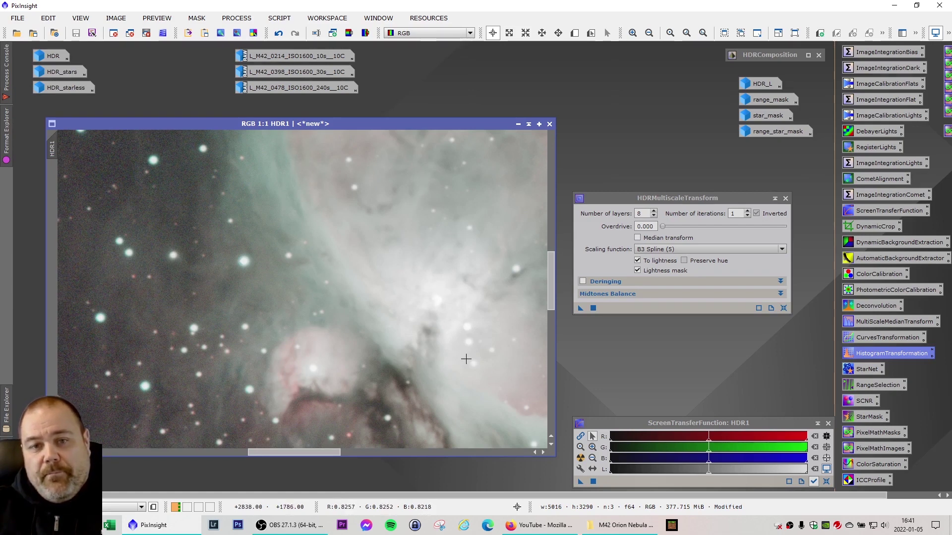
scroll(466, 359, down, 4)
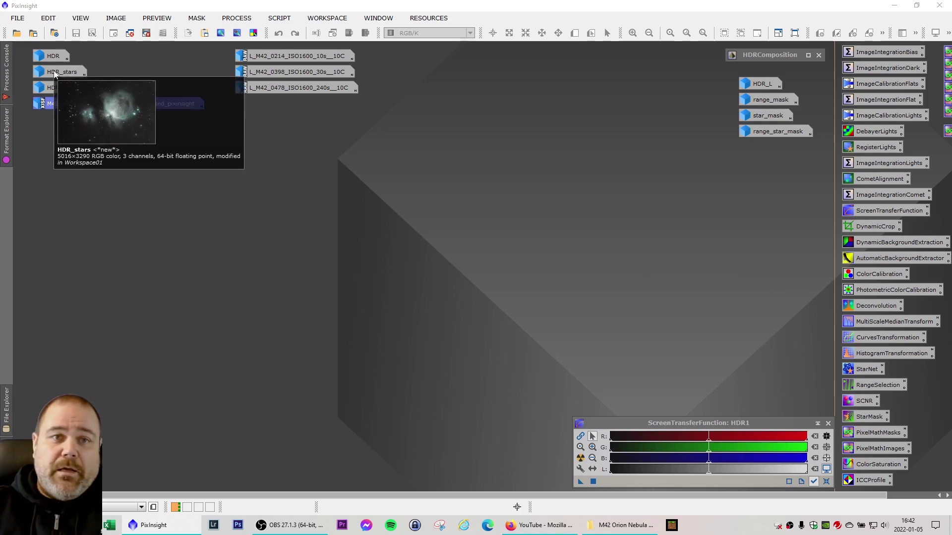
- Open HDR_stars and HDR_starless at the workspace centre, with the starless image in front
double_click(67, 73)
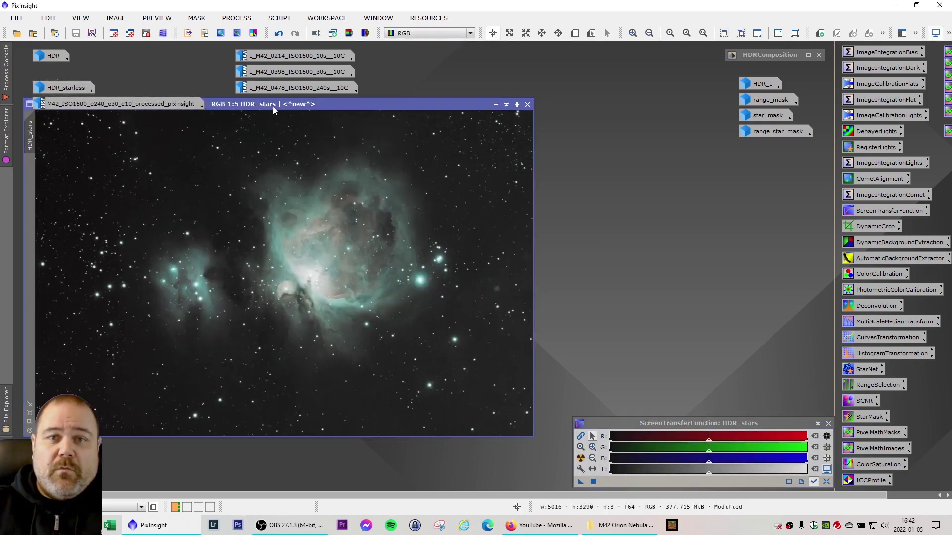
drag(273, 106, 401, 128)
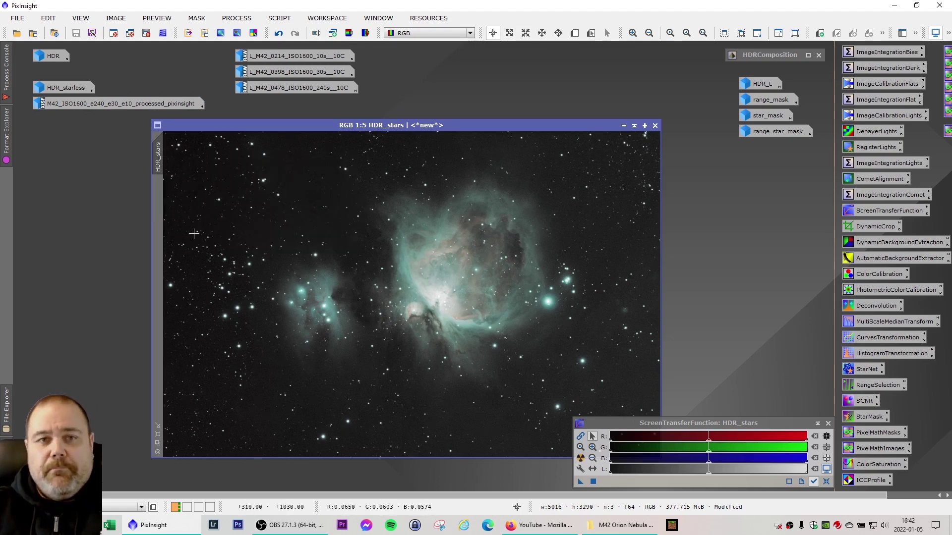
double_click(64, 88)
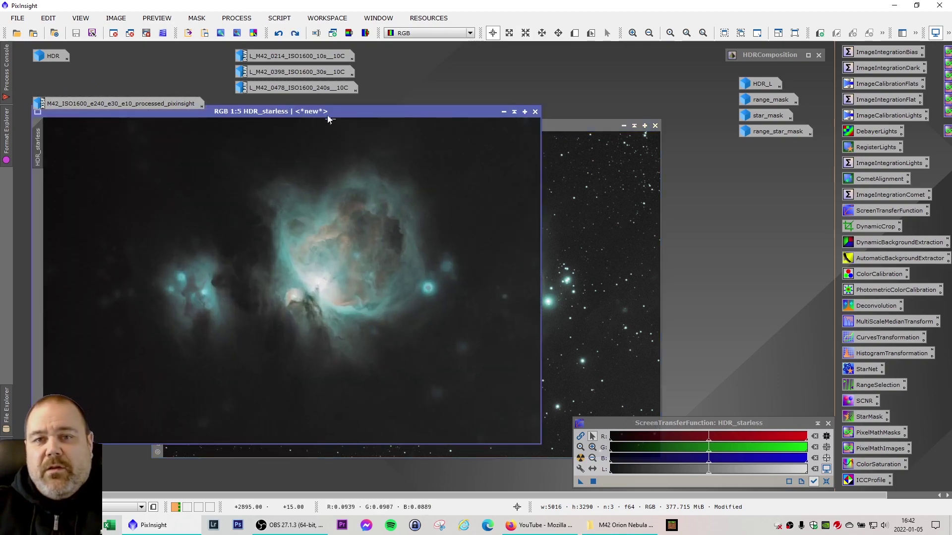
drag(327, 116, 442, 125)
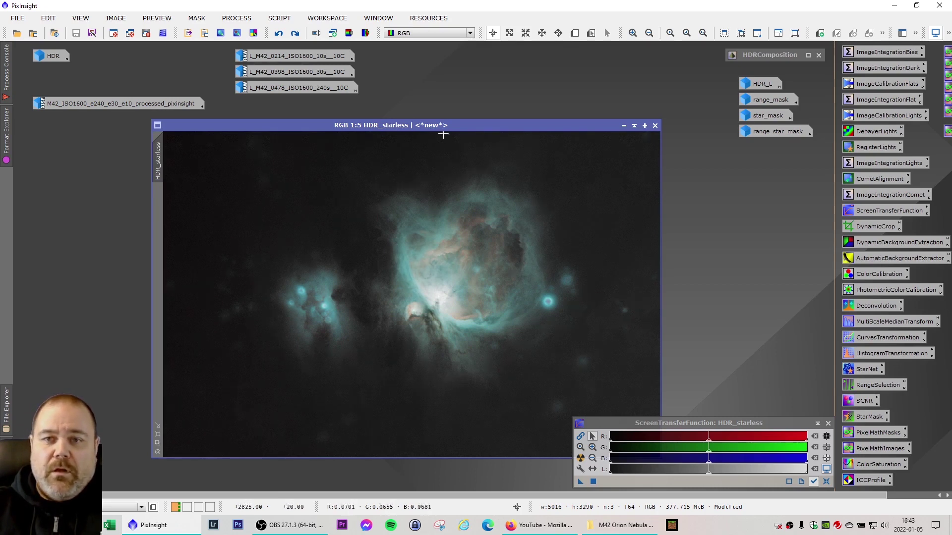
double_click(779, 117)
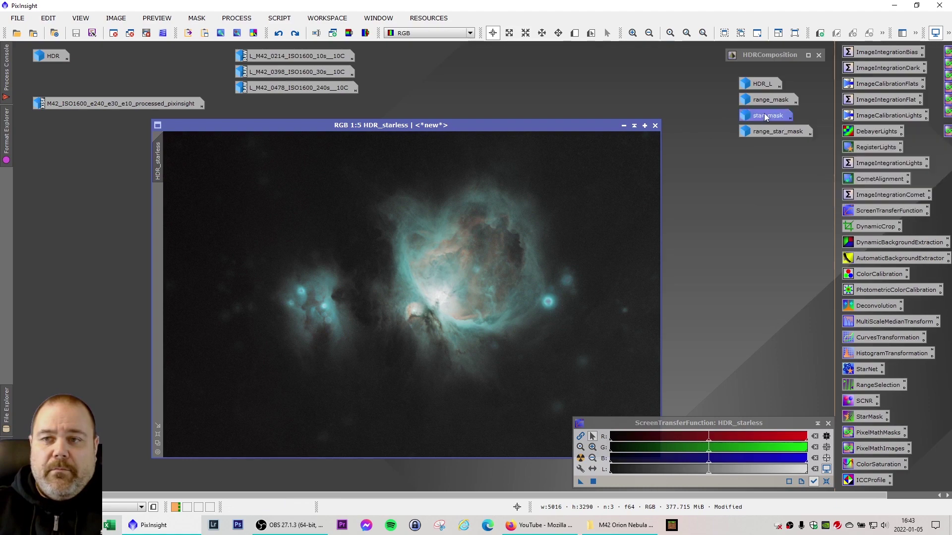
drag(387, 121, 465, 77)
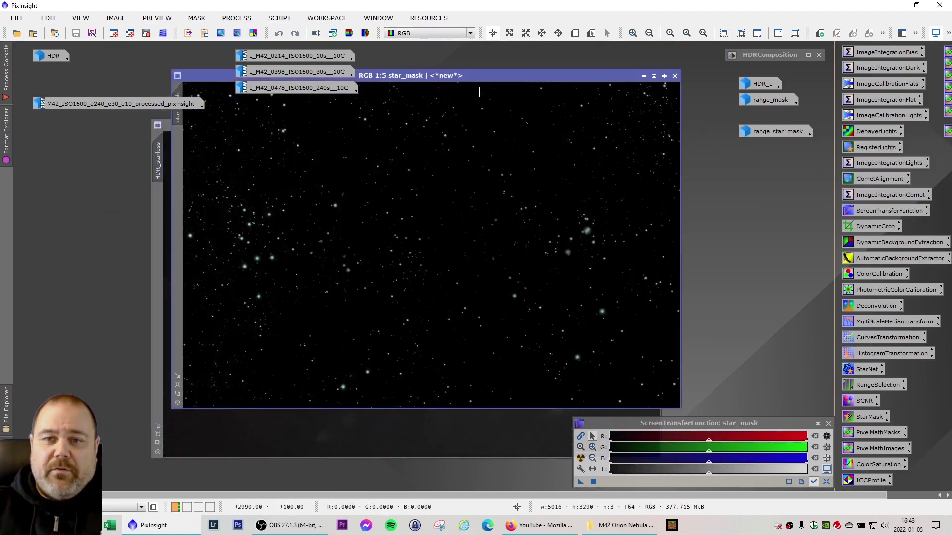
double_click(770, 100)
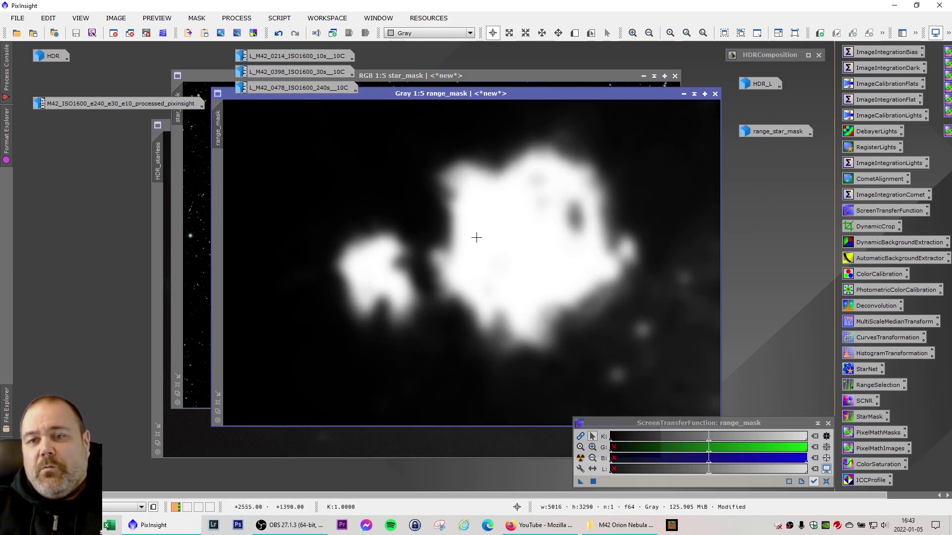
click(684, 95)
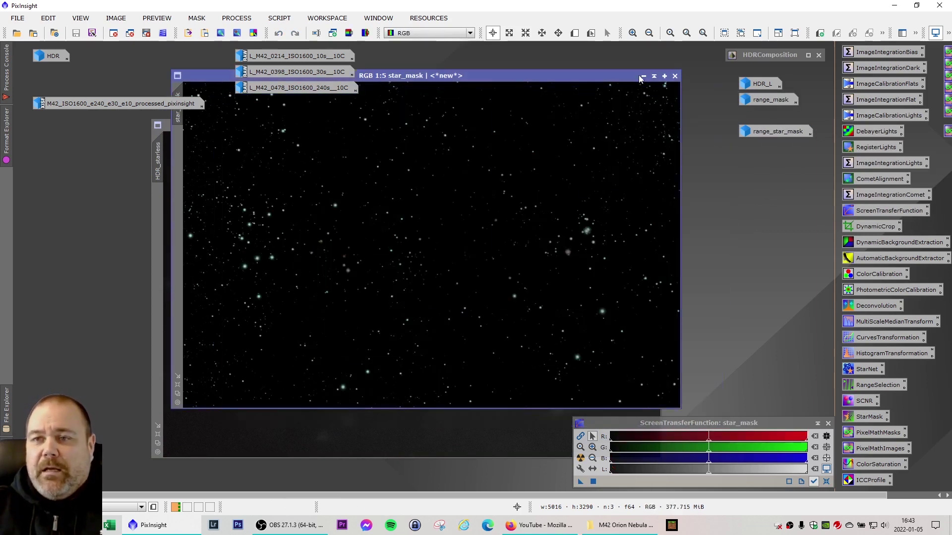
click(644, 76)
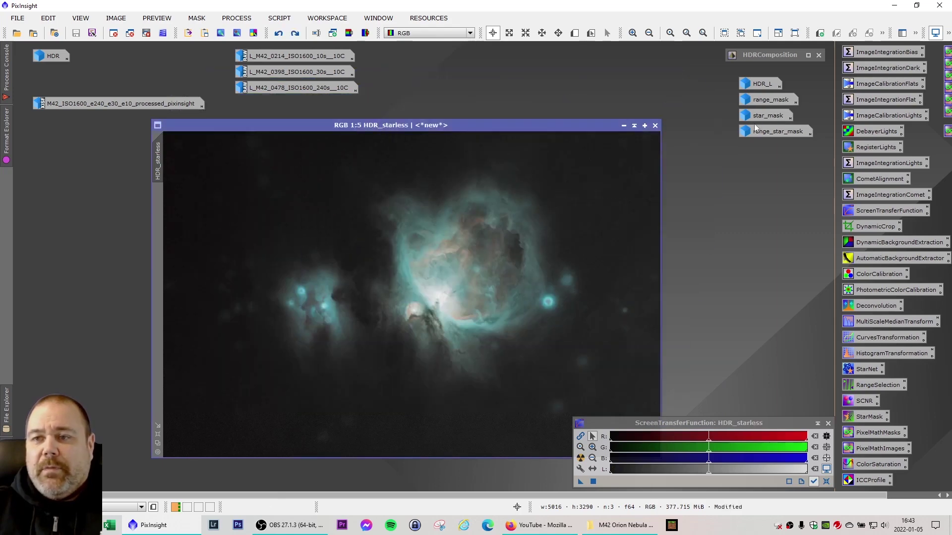
double_click(774, 131)
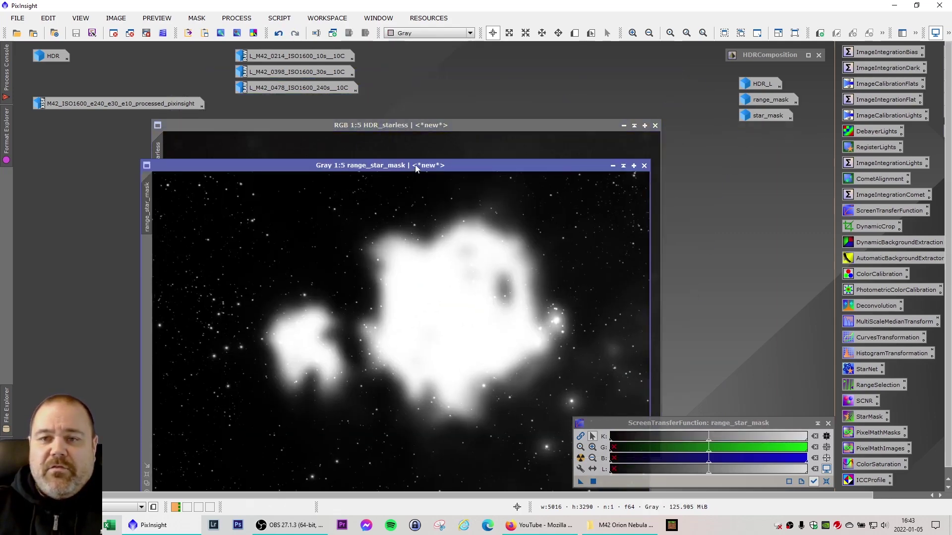
drag(415, 165, 498, 111)
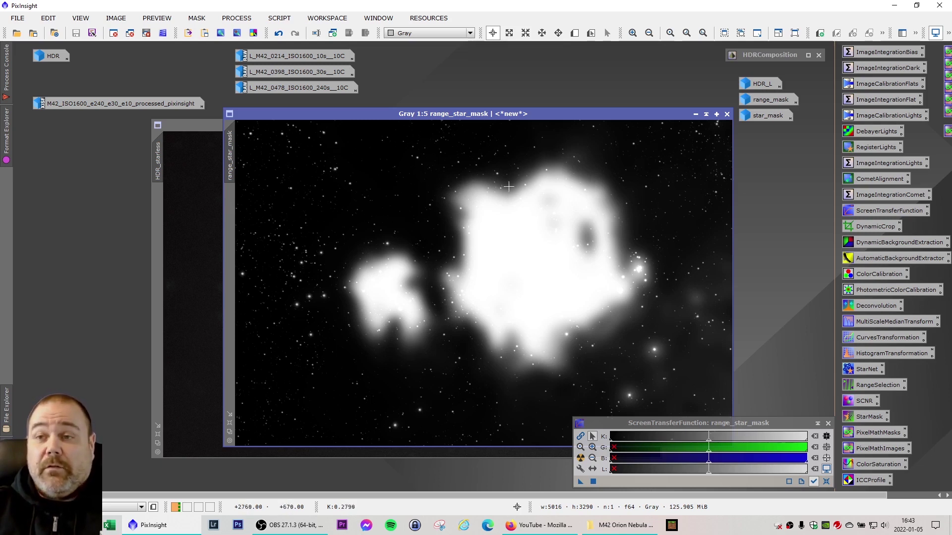
- Iconize range_star_mask, HDR_stars and HDR_starless, then open the final M42_ISO1600_e240_e30_e10_processed_pixinsight image
click(696, 115)
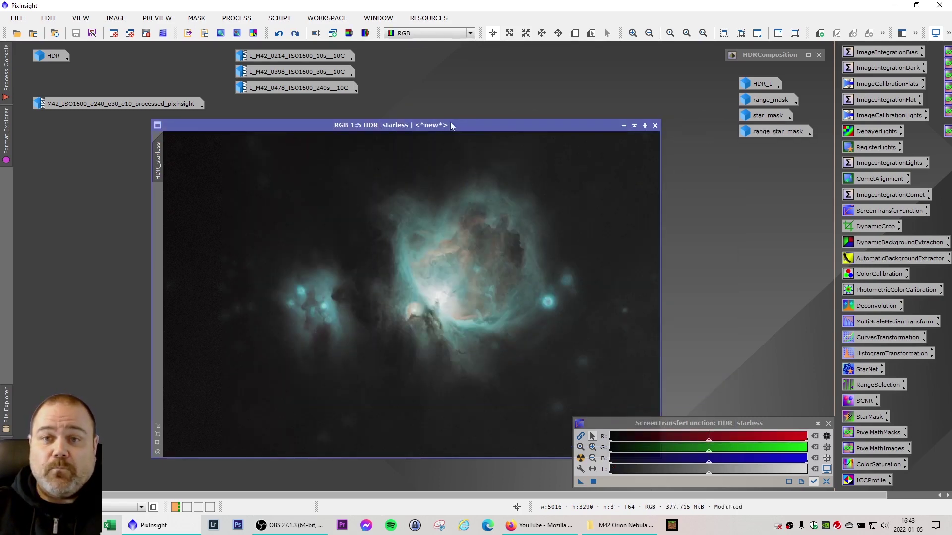
drag(542, 130, 416, 130)
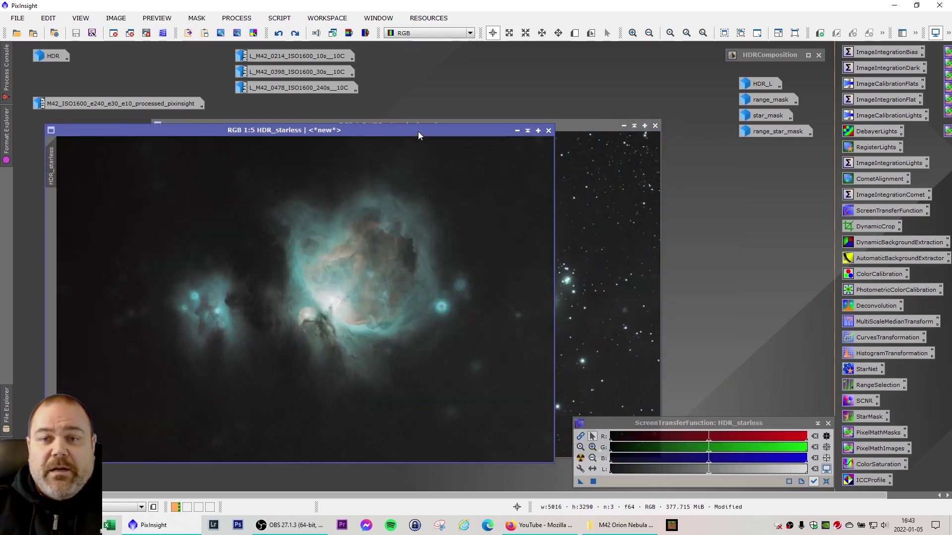
drag(591, 125, 690, 151)
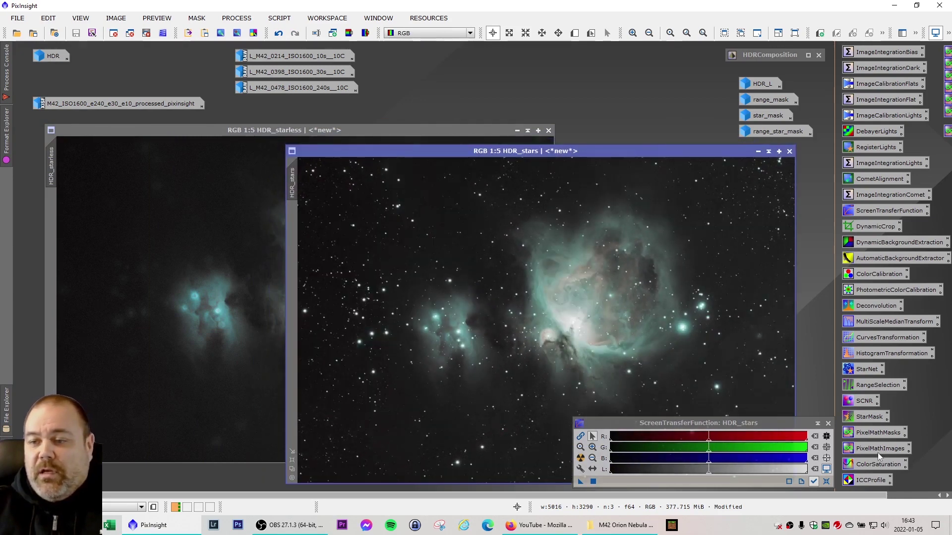
click(758, 151)
click(527, 130)
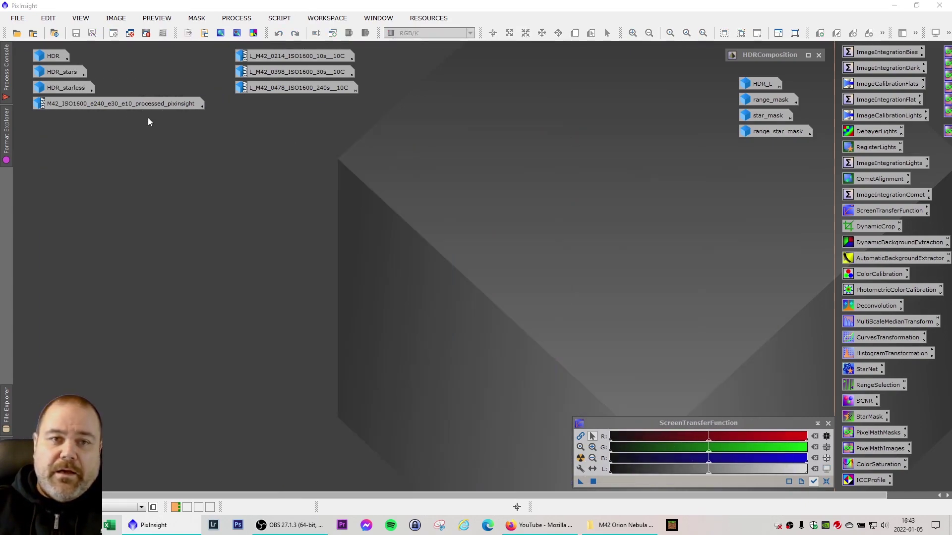
double_click(124, 104)
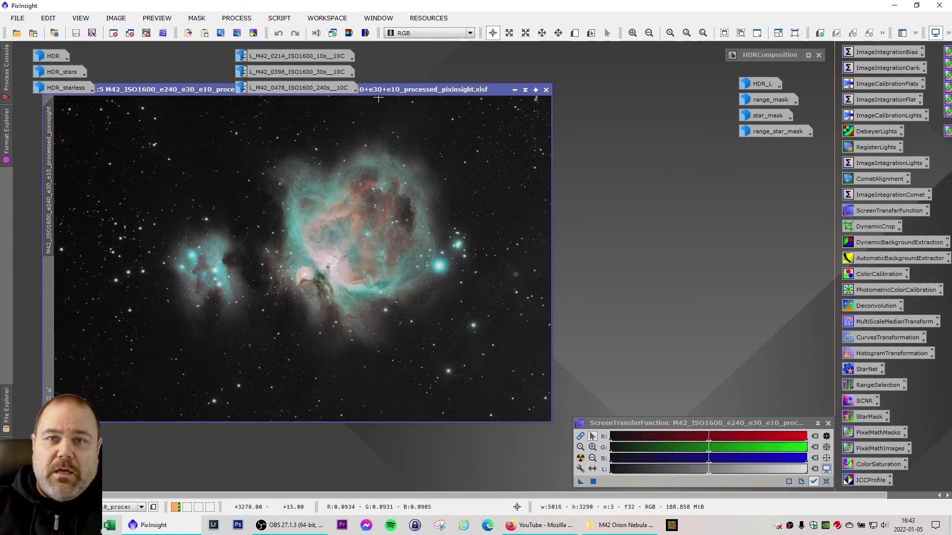
- Centre the processed M42 image in the workspace and close the ScreenTransferFunction panel
drag(398, 94, 443, 133)
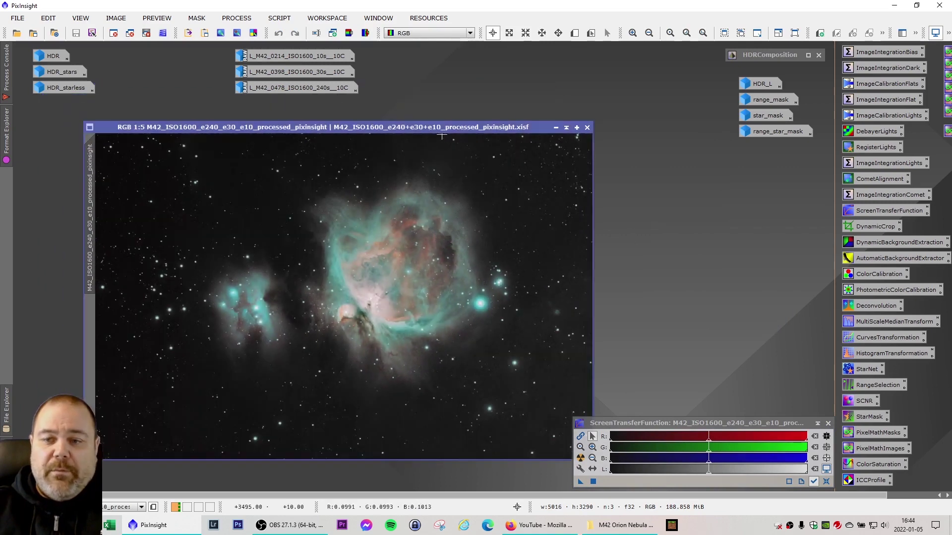
click(828, 423)
drag(295, 127, 338, 135)
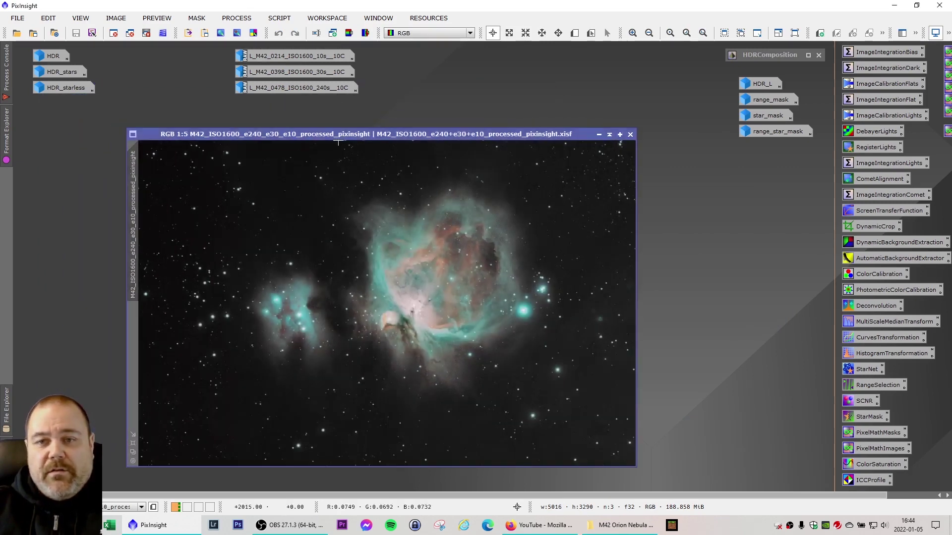